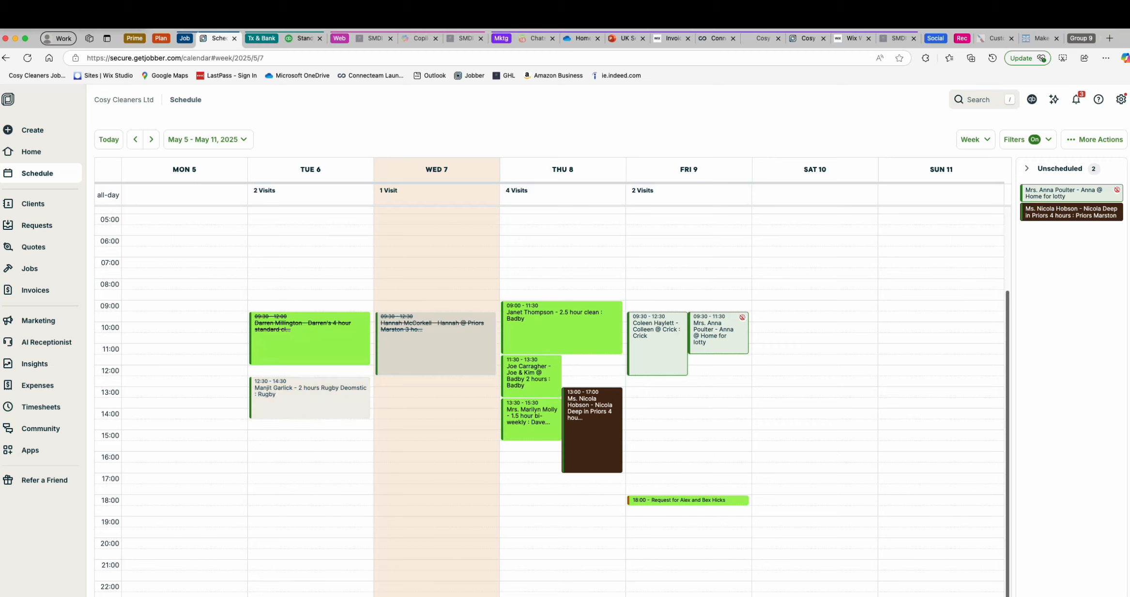
# View the full details of the Wednesday 7 May cleaning visit on the schedule and close them.
pyautogui.click(436, 344)
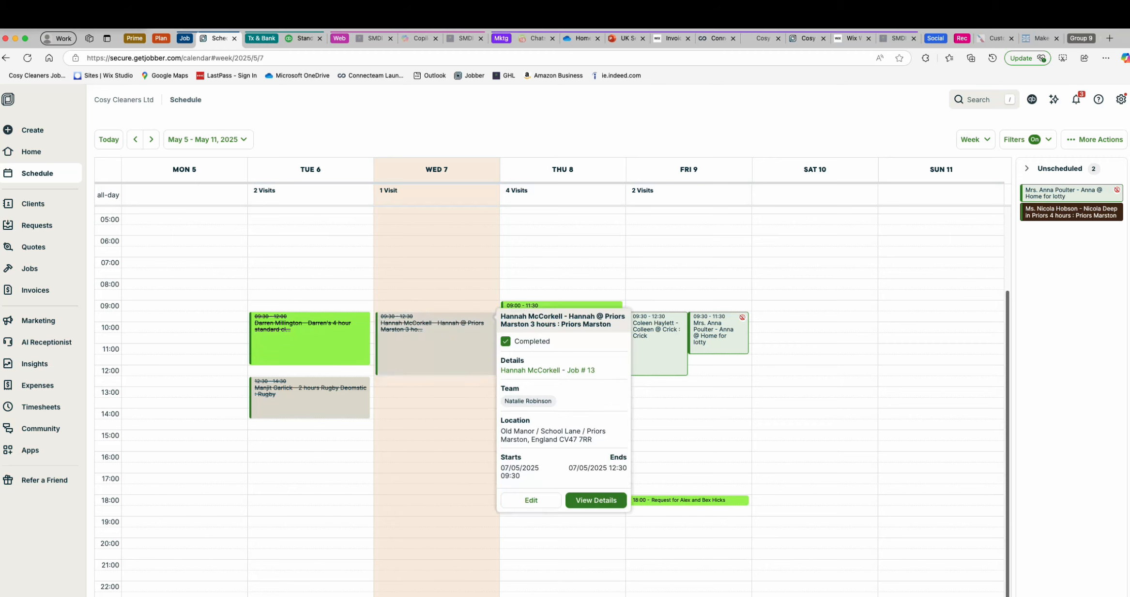
pyautogui.click(597, 501)
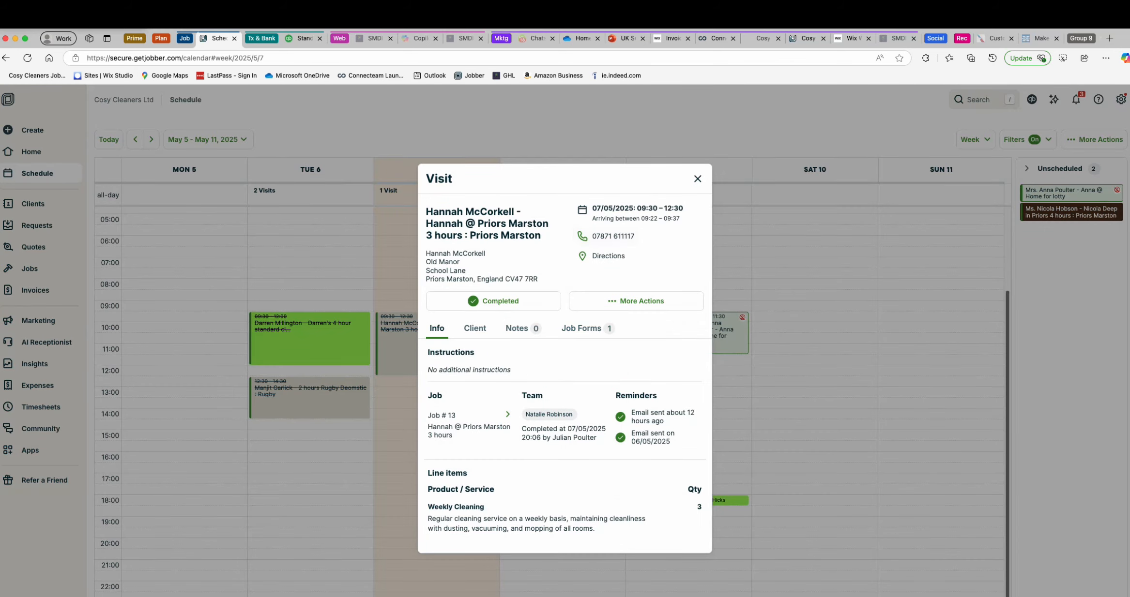
pyautogui.press('Escape')
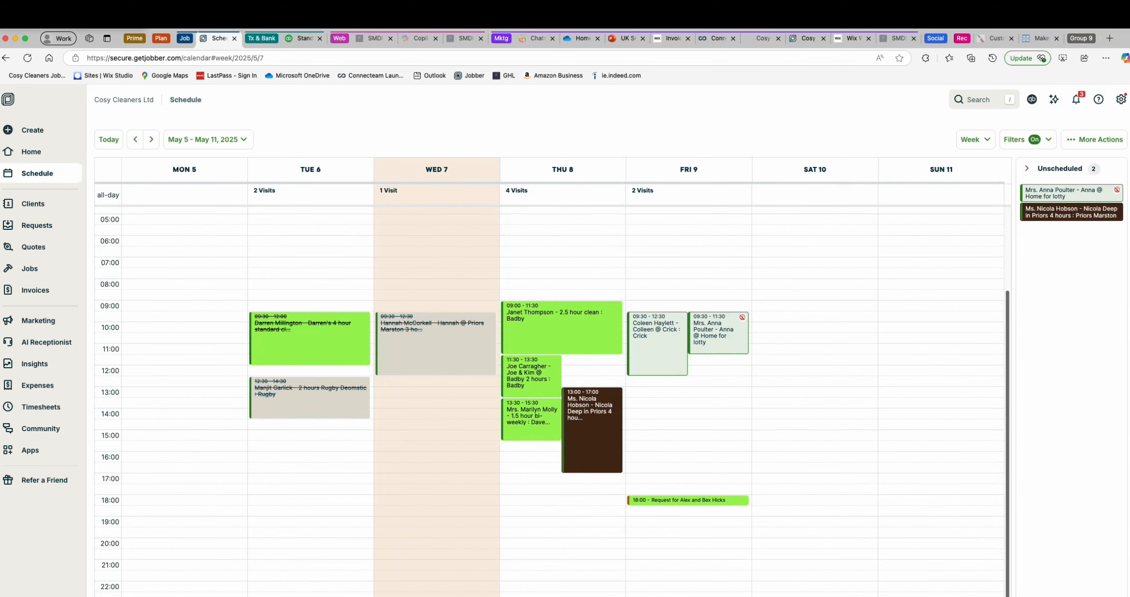
# Open the record of the Cosy Cleaners client from the clients list, dismissing the service notice.
pyautogui.click(33, 203)
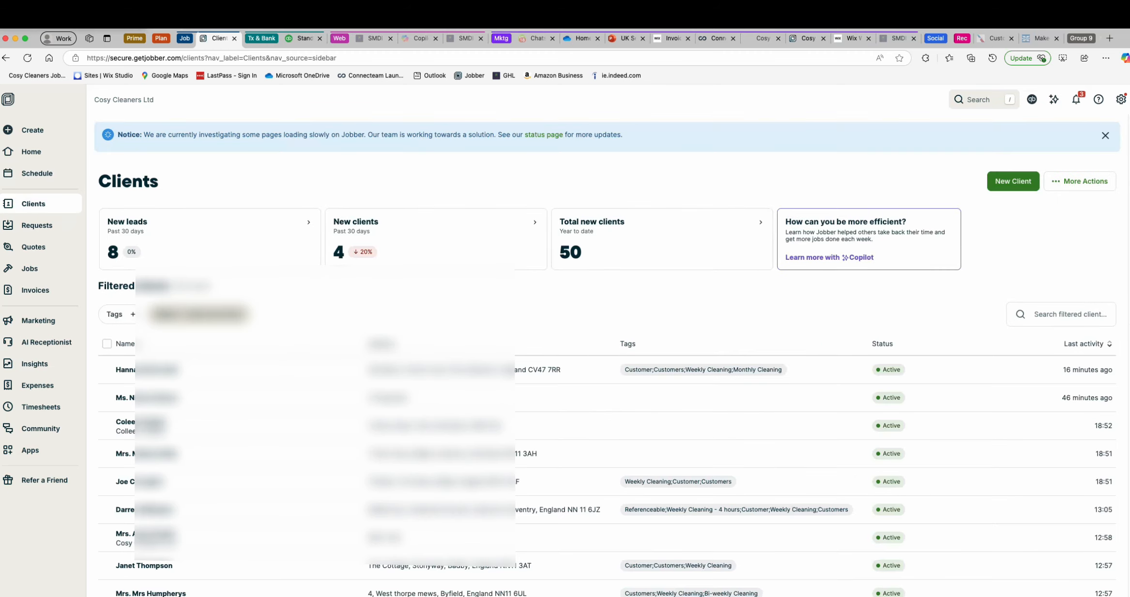
pyautogui.click(1106, 135)
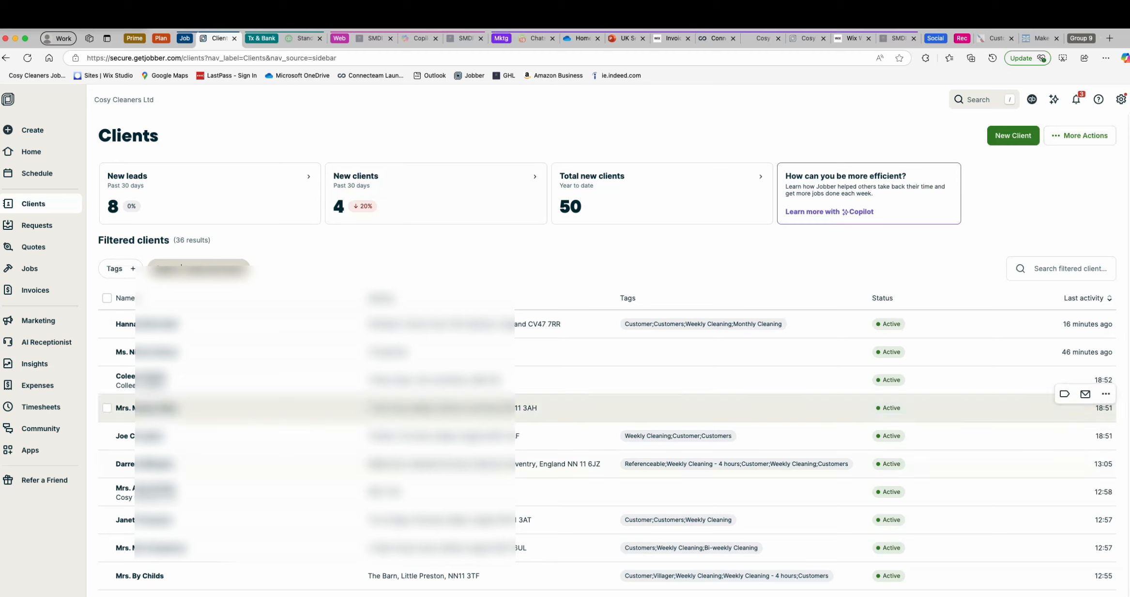
pyautogui.click(156, 491)
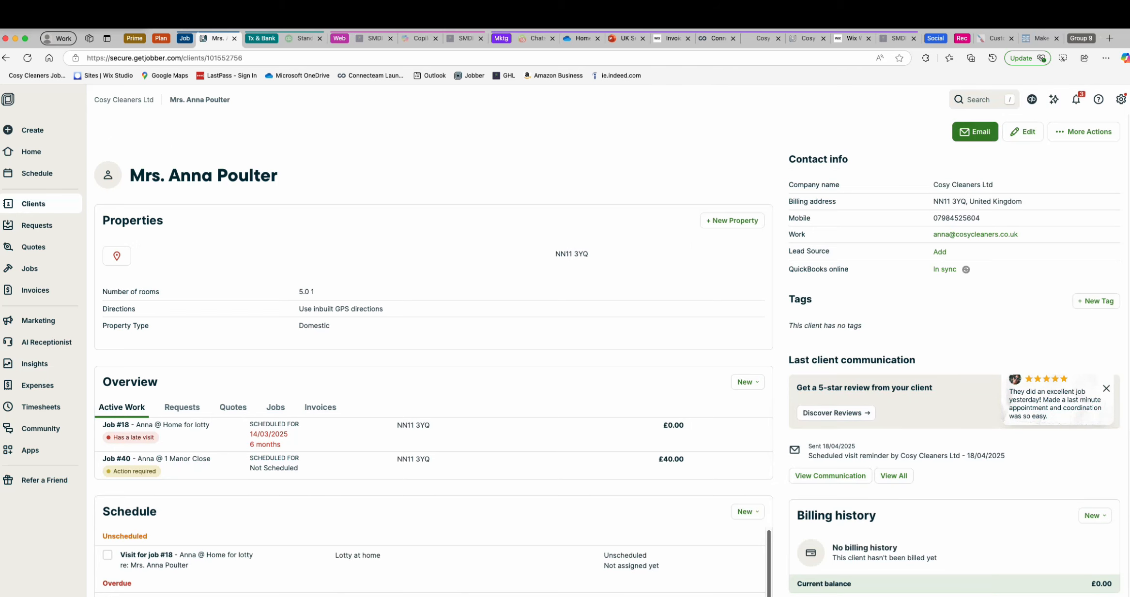
# Review the client's overview and the scheduled visits for the coming months.
pyautogui.scroll(-2, 610, 339)
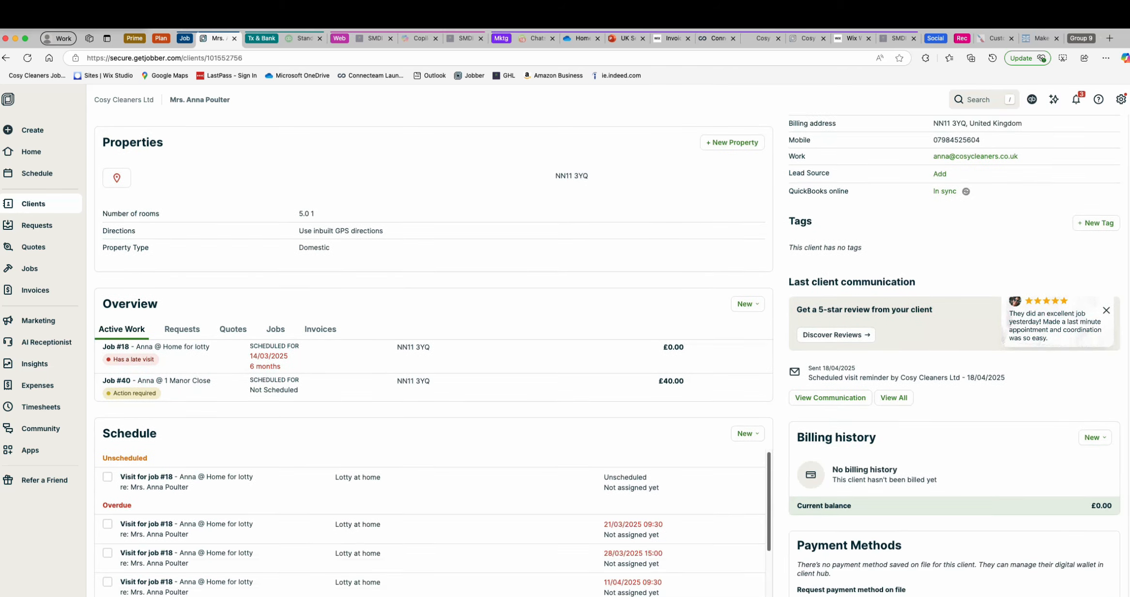
pyautogui.scroll(-4, 435, 353)
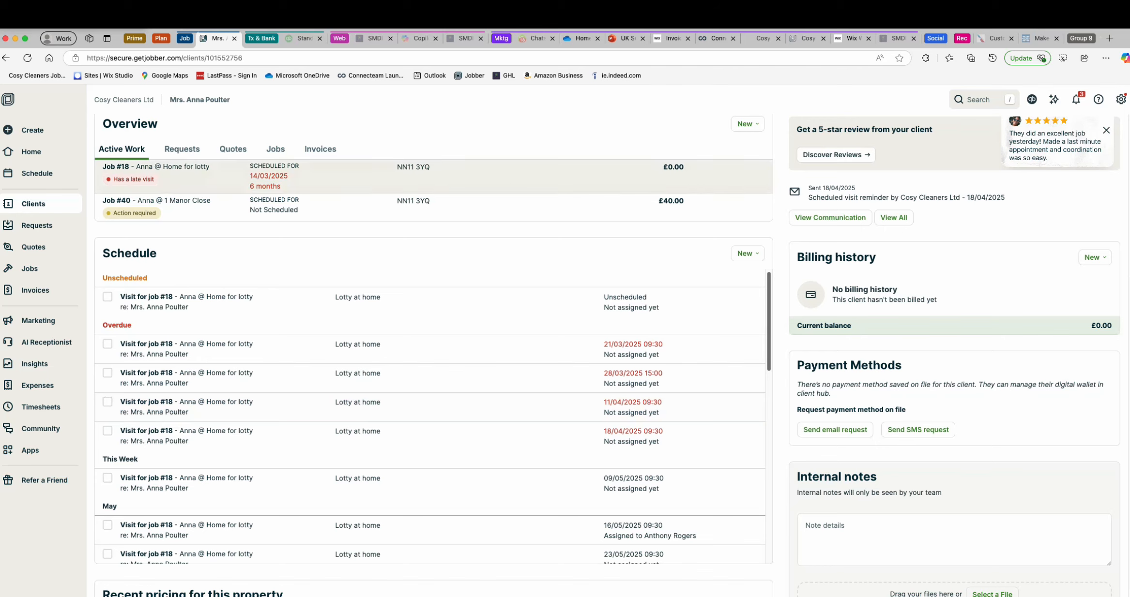
pyautogui.scroll(-1, 436, 295)
pyautogui.scroll(-10, 431, 334)
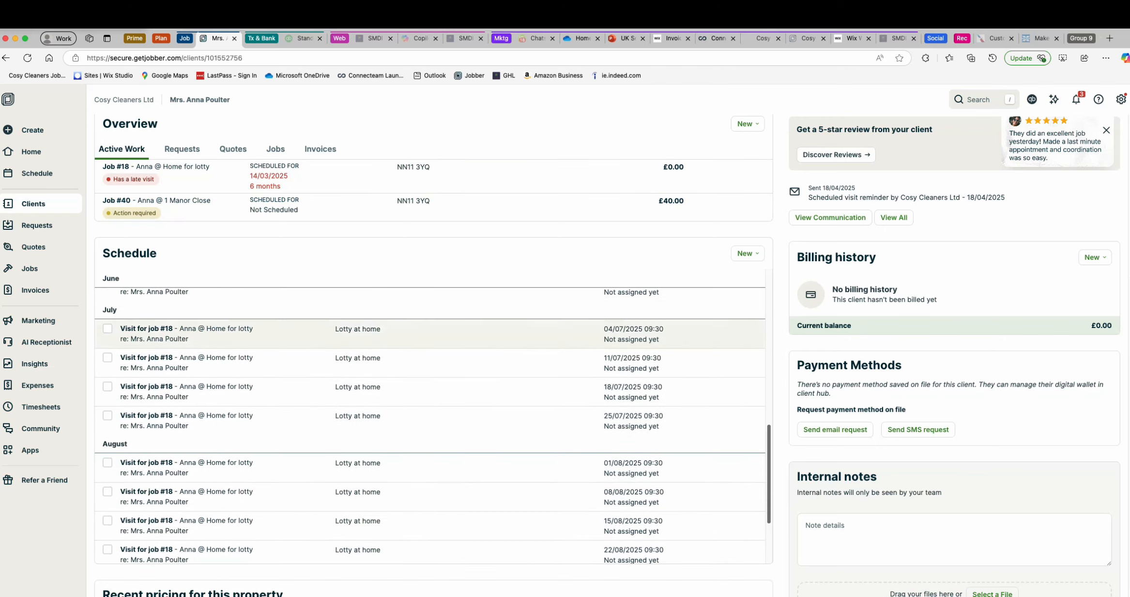
pyautogui.scroll(-5, 431, 388)
pyautogui.scroll(-1, 430, 388)
pyautogui.scroll(10, 431, 388)
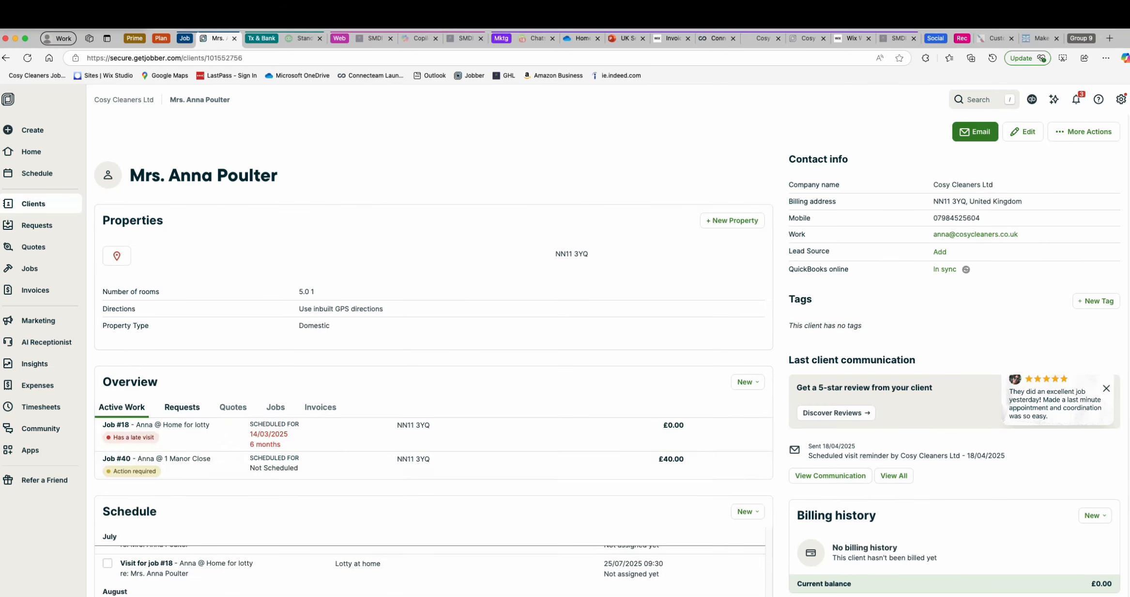
# Check the client's requests and view the company website and online booking form before returning to the client record.
pyautogui.click(182, 408)
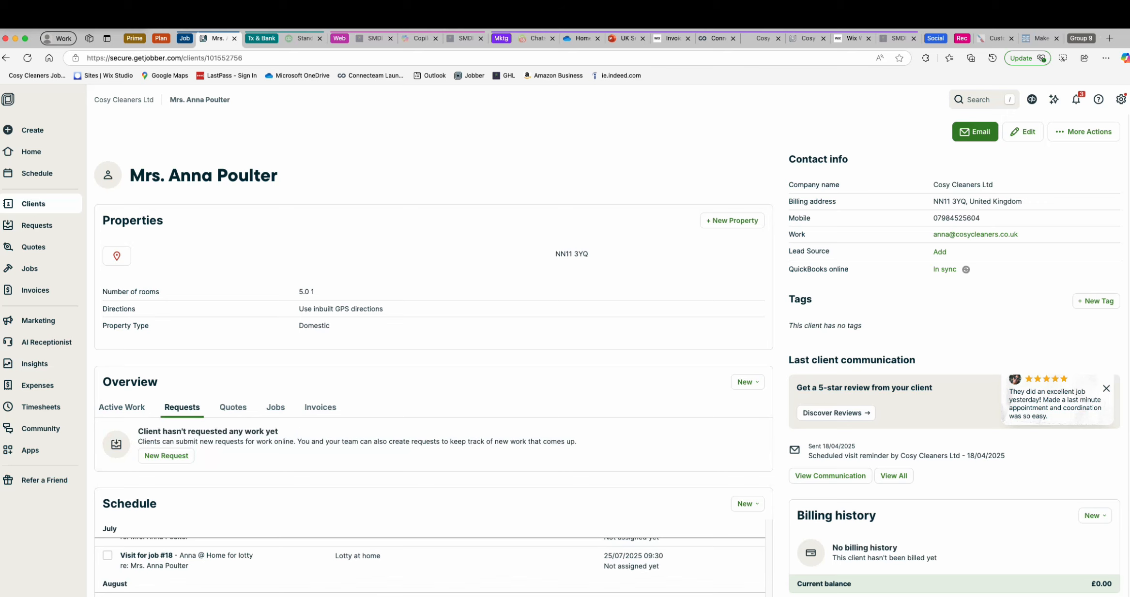
pyautogui.click(763, 38)
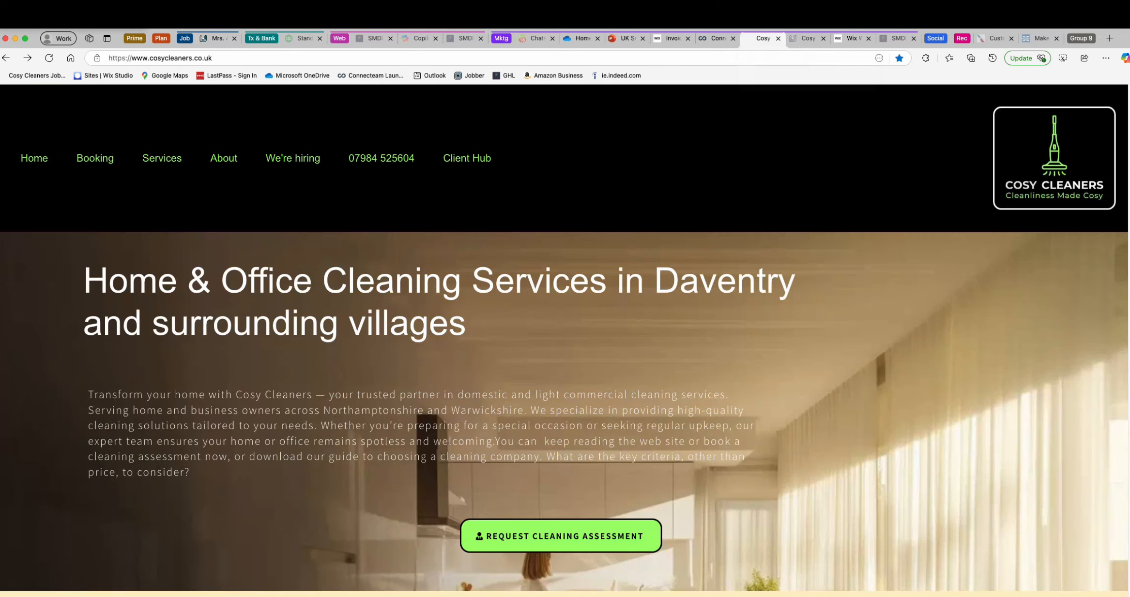
pyautogui.click(807, 39)
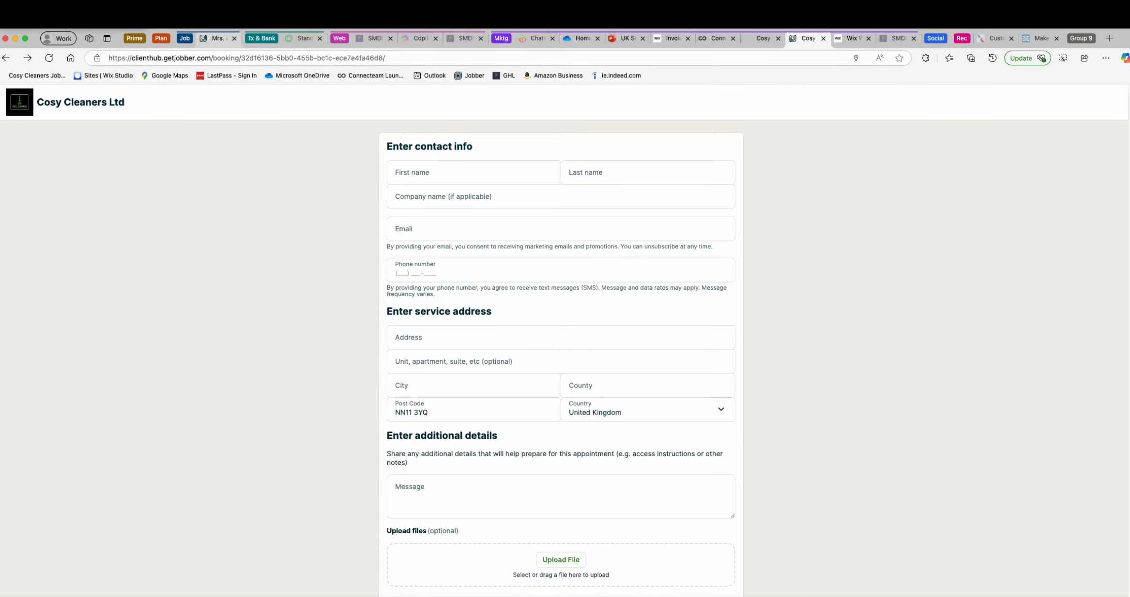
pyautogui.click(218, 38)
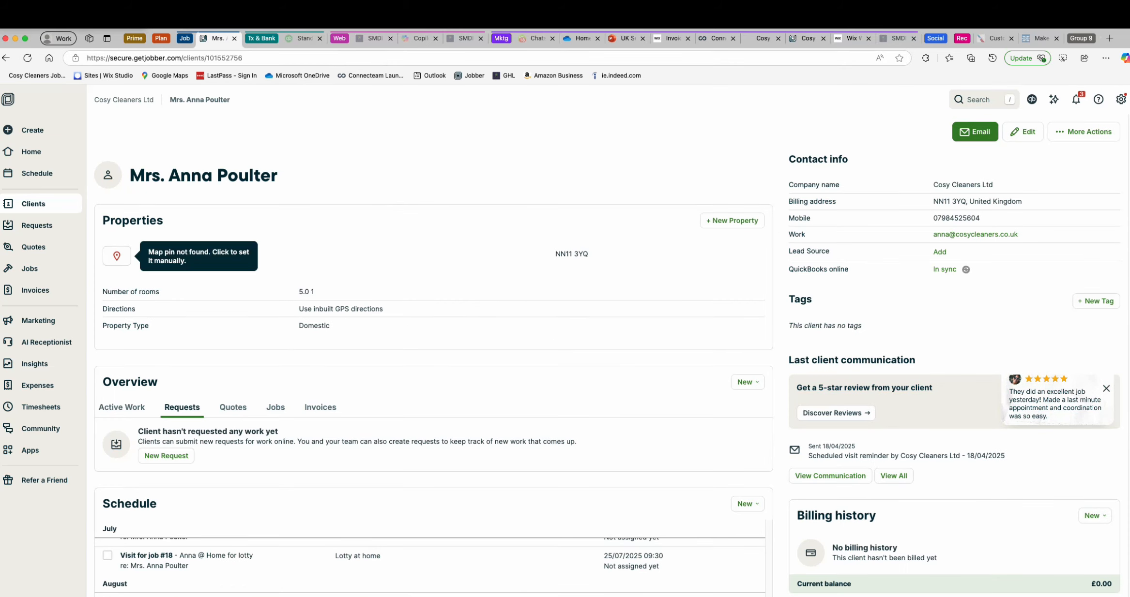
# Review the client's quotes, jobs and invoices in the record's overview.
pyautogui.click(233, 407)
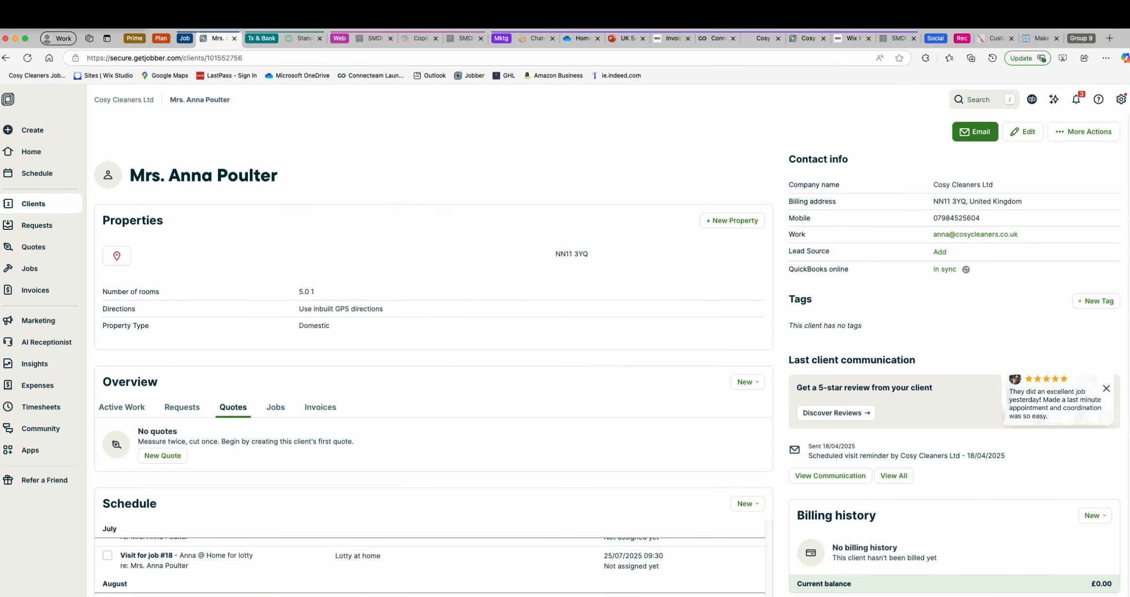
pyautogui.click(275, 407)
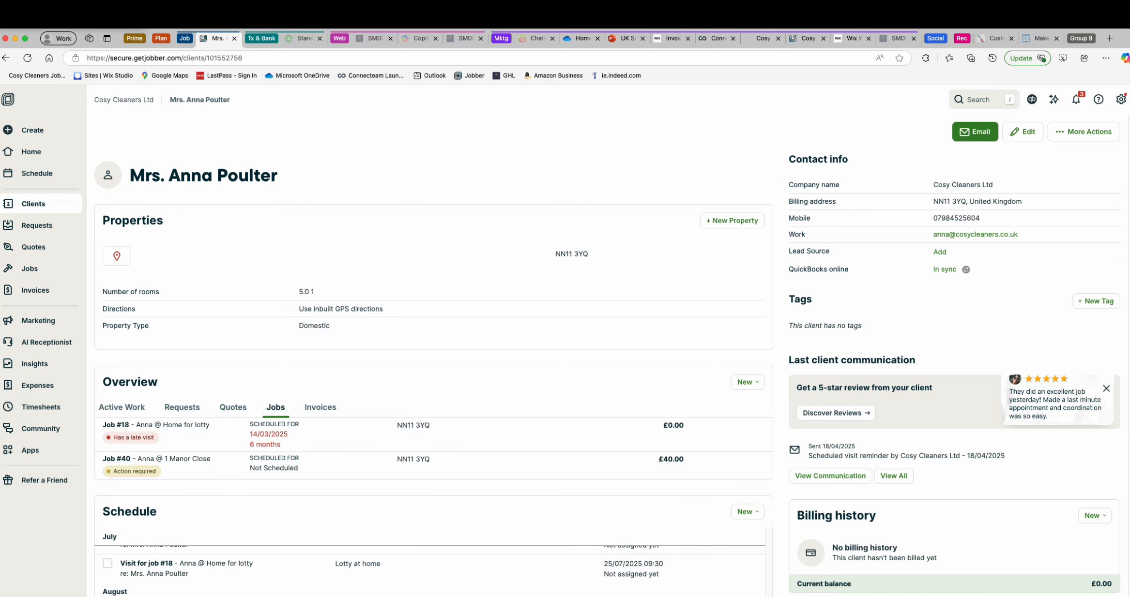
pyautogui.click(320, 408)
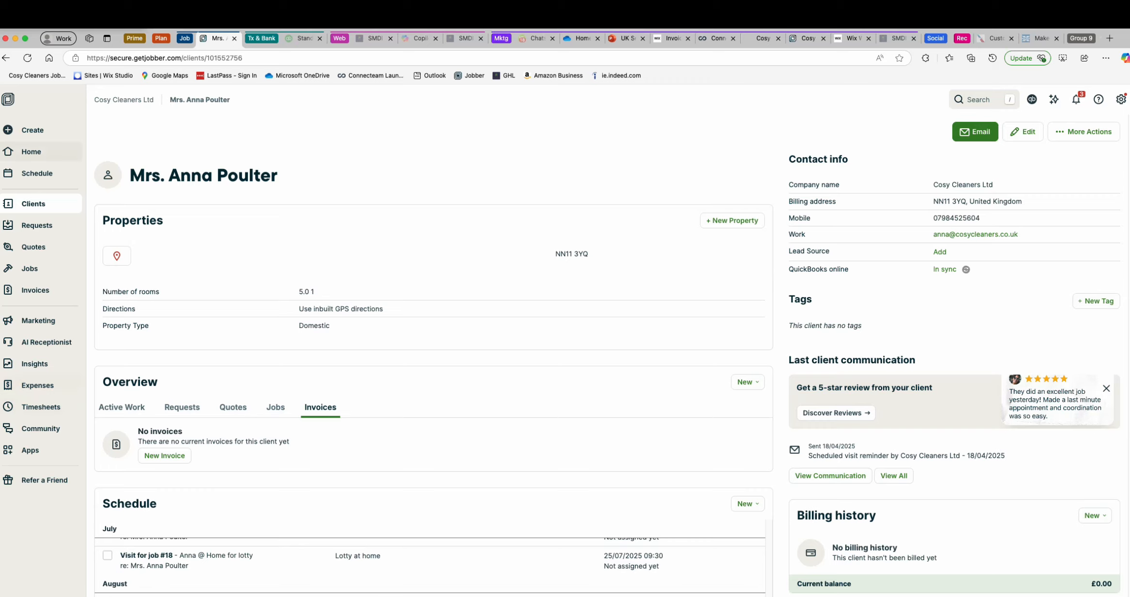
# Start a new request with House interior cleaning as the type of service and Deep clean as the type of clean.
pyautogui.click(37, 225)
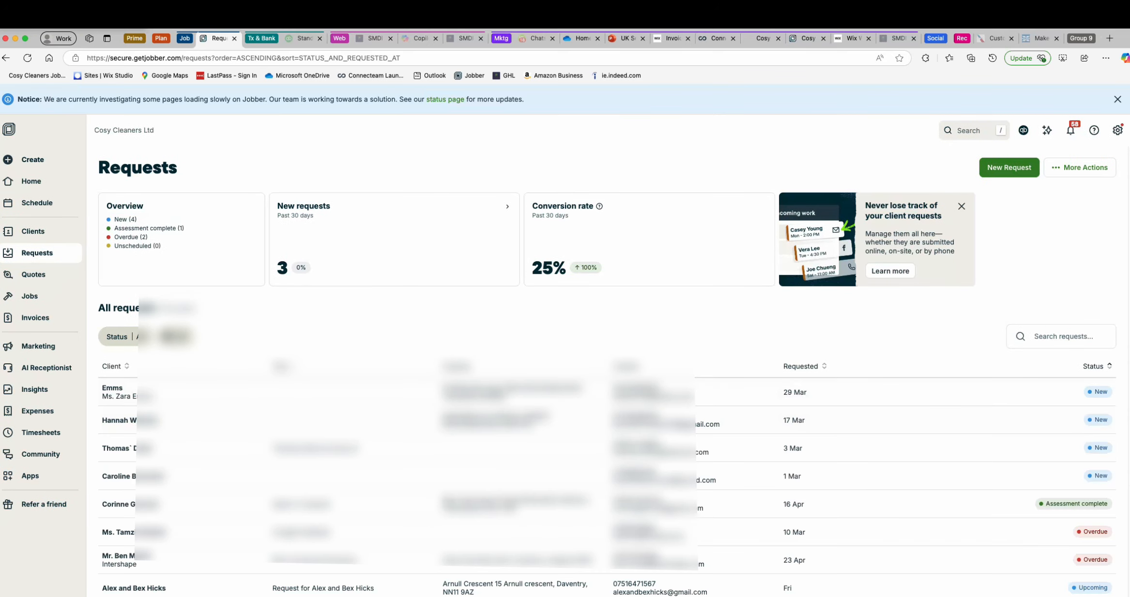
pyautogui.click(1009, 167)
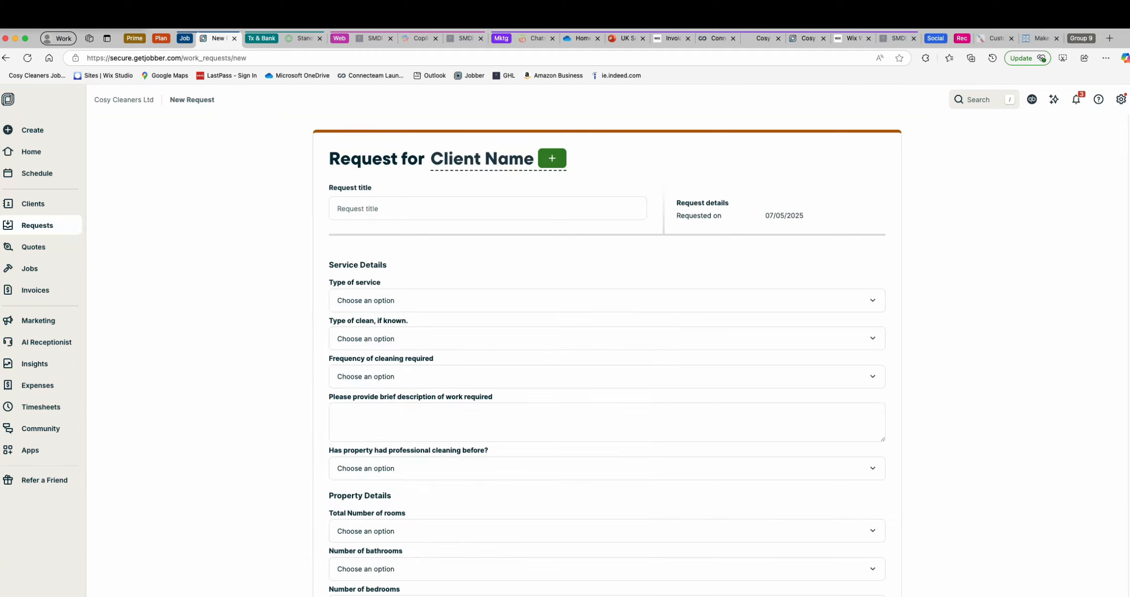
pyautogui.click(606, 300)
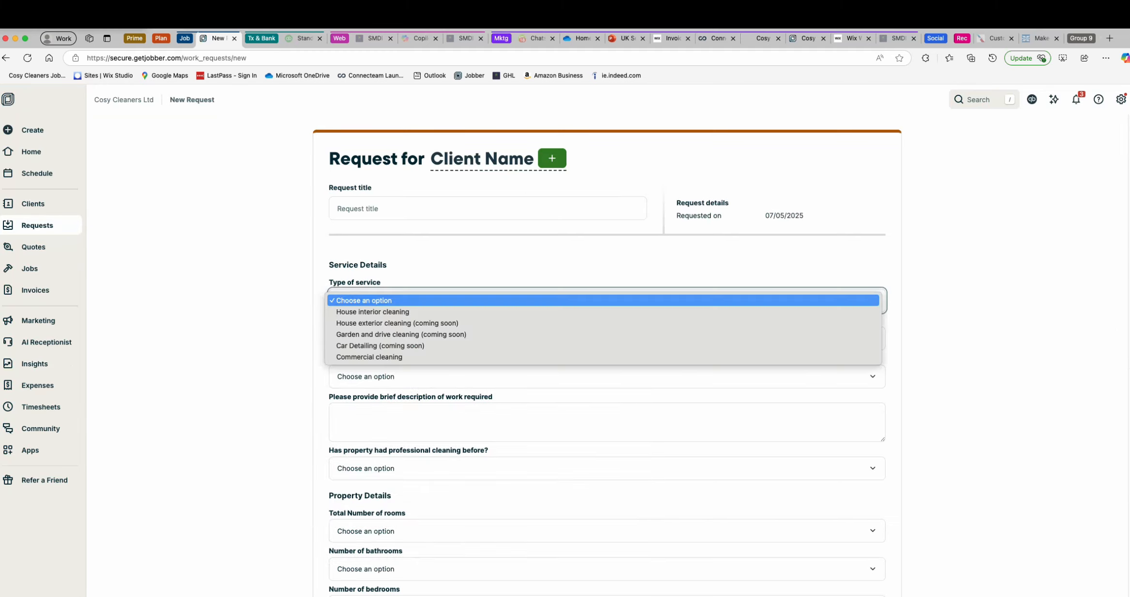
pyautogui.click(602, 312)
pyautogui.click(607, 339)
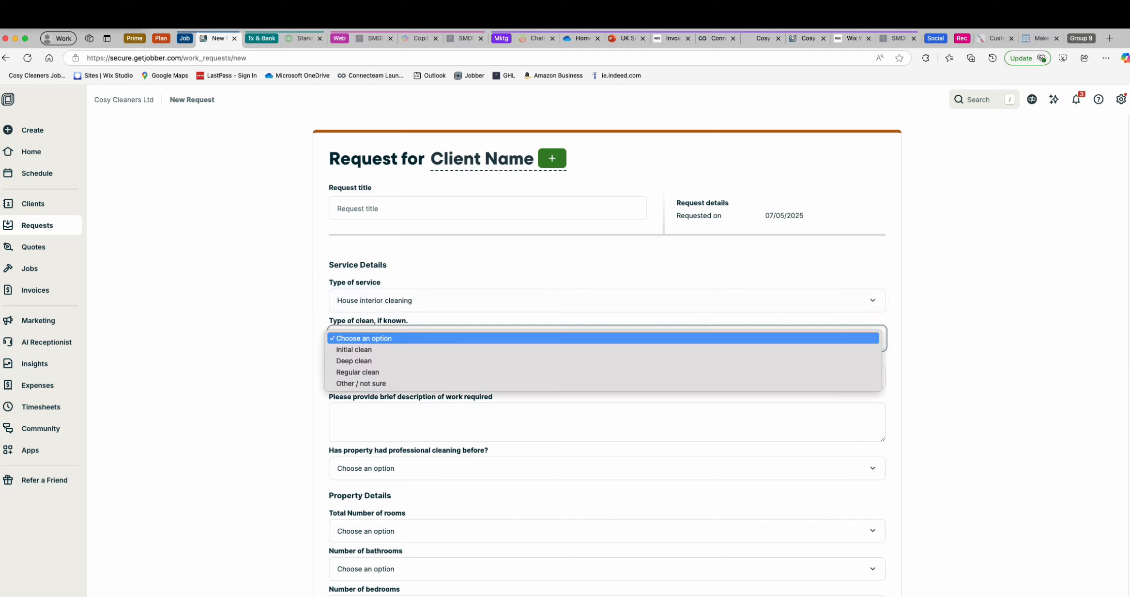
pyautogui.click(603, 361)
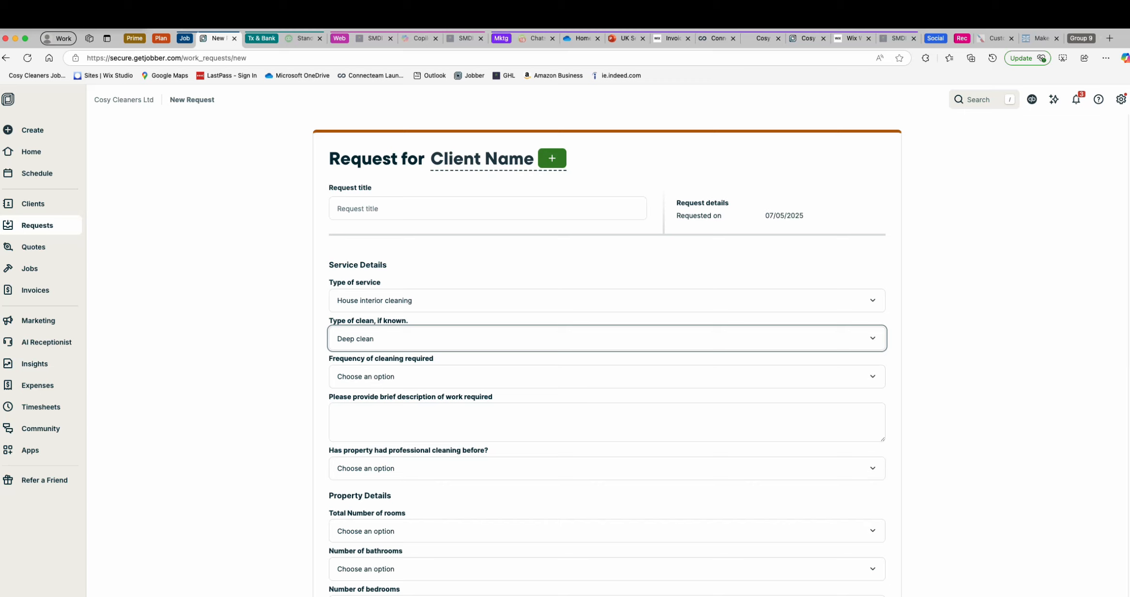
# Mark the new request as requiring an on-site assessment.
pyautogui.scroll(-12, 608, 353)
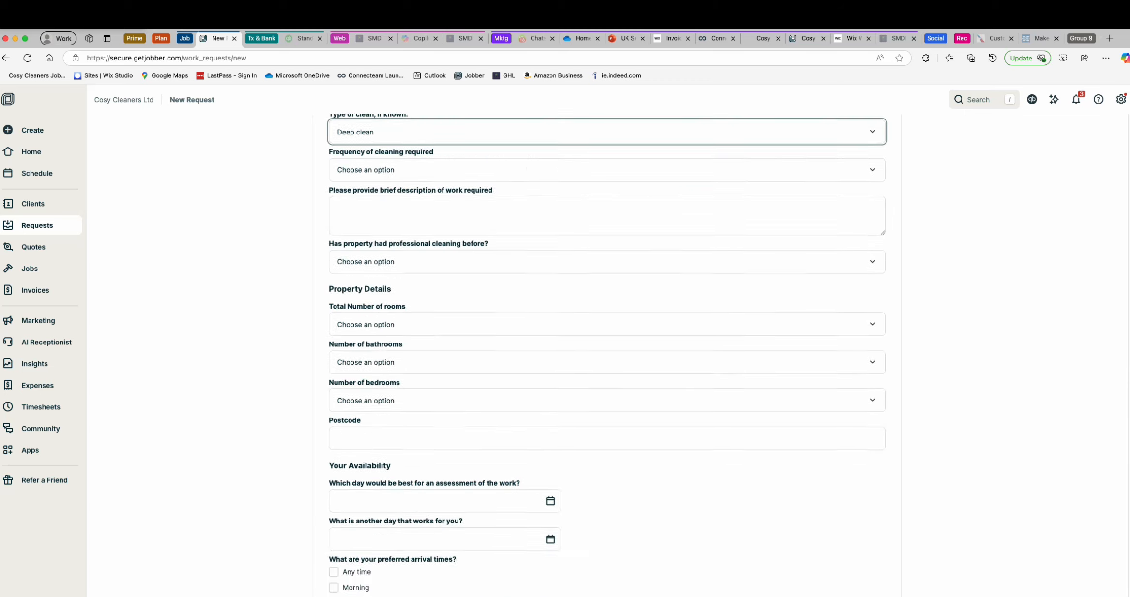
pyautogui.scroll(15, 607, 354)
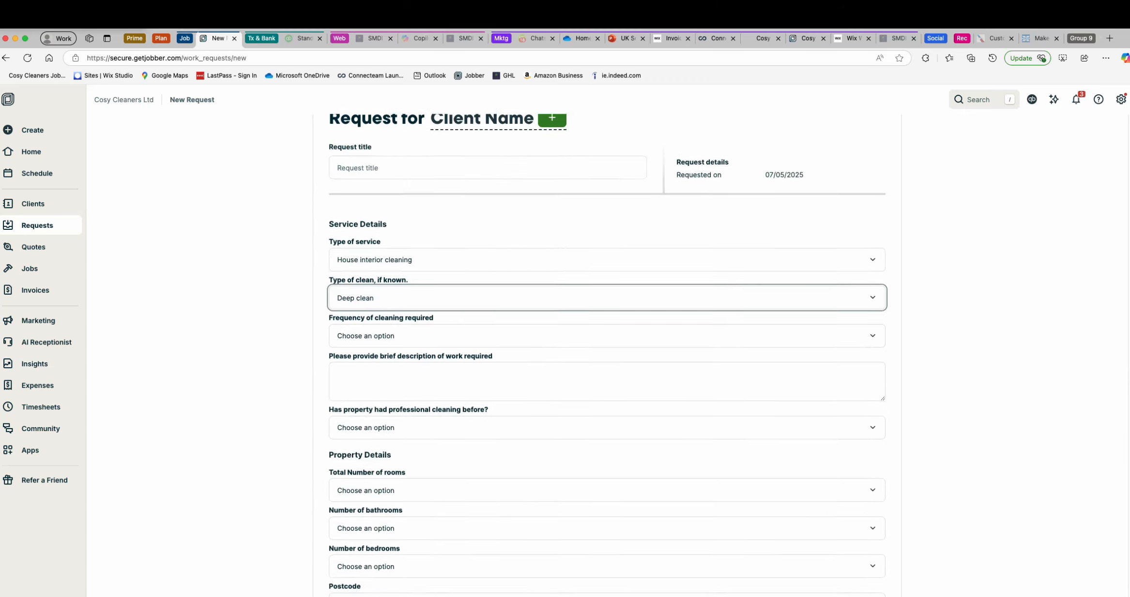
pyautogui.click(37, 226)
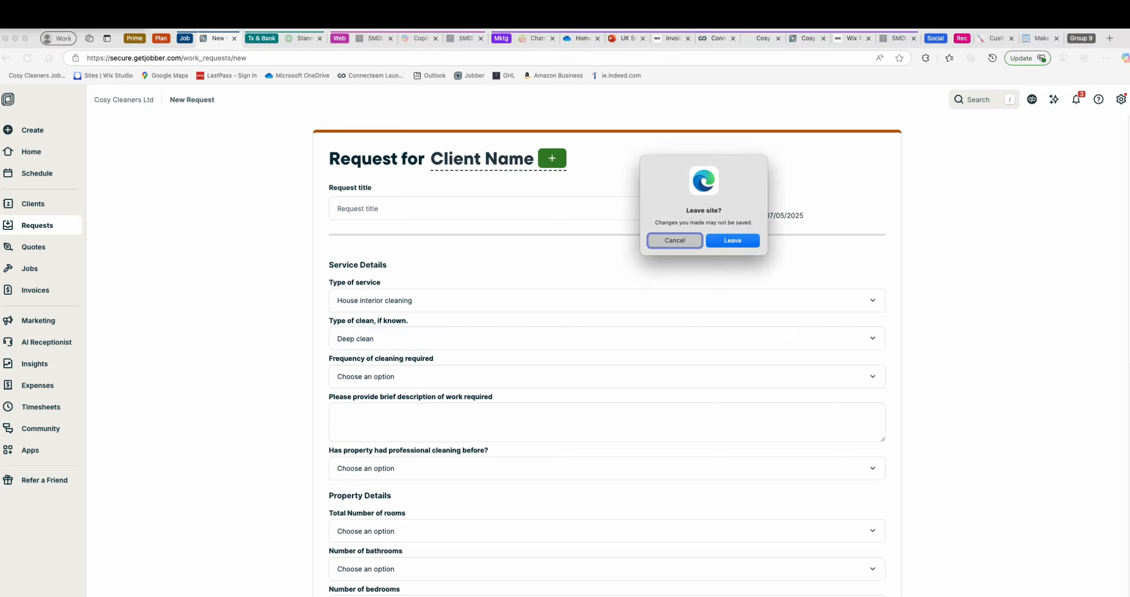
pyautogui.press('Escape')
pyautogui.scroll(-10, 607, 353)
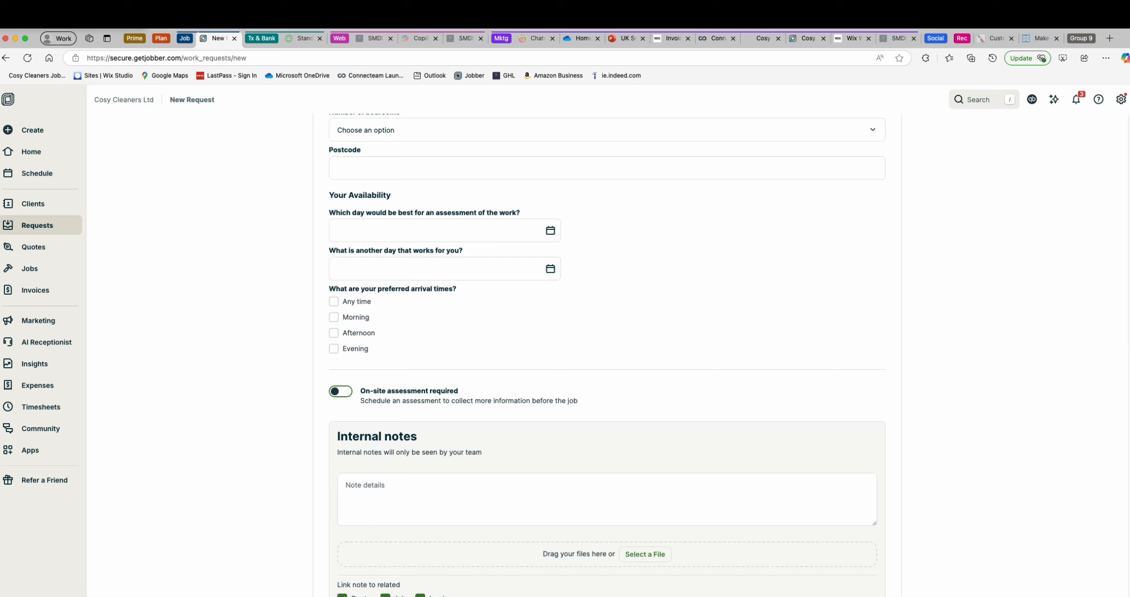
pyautogui.click(340, 391)
pyautogui.scroll(-1, 607, 354)
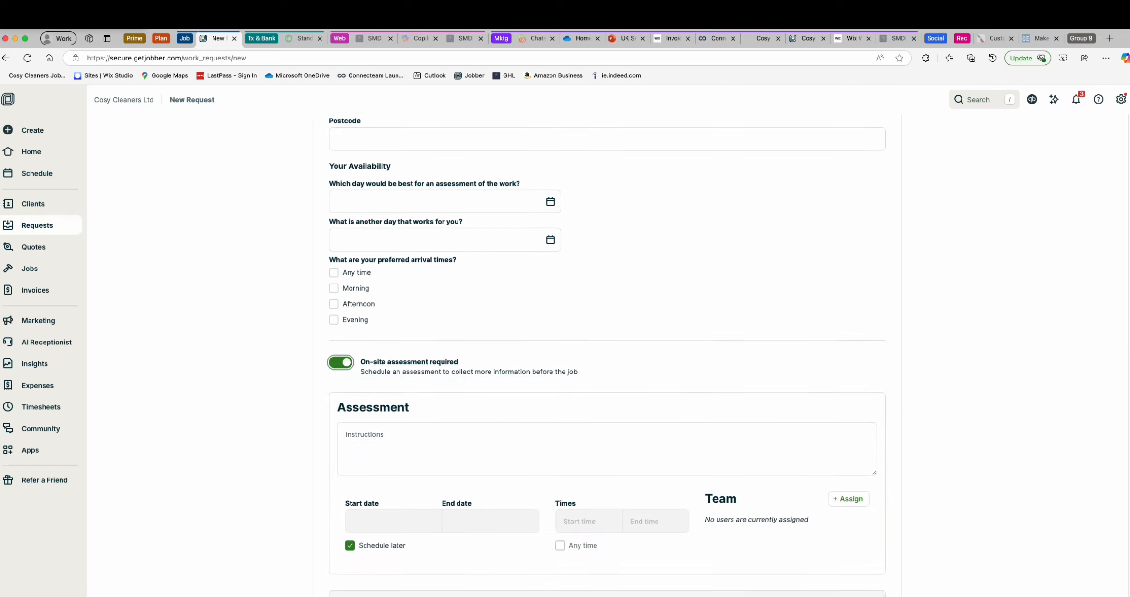
# Assign the first listed team member to the on-site assessment.
pyautogui.click(848, 496)
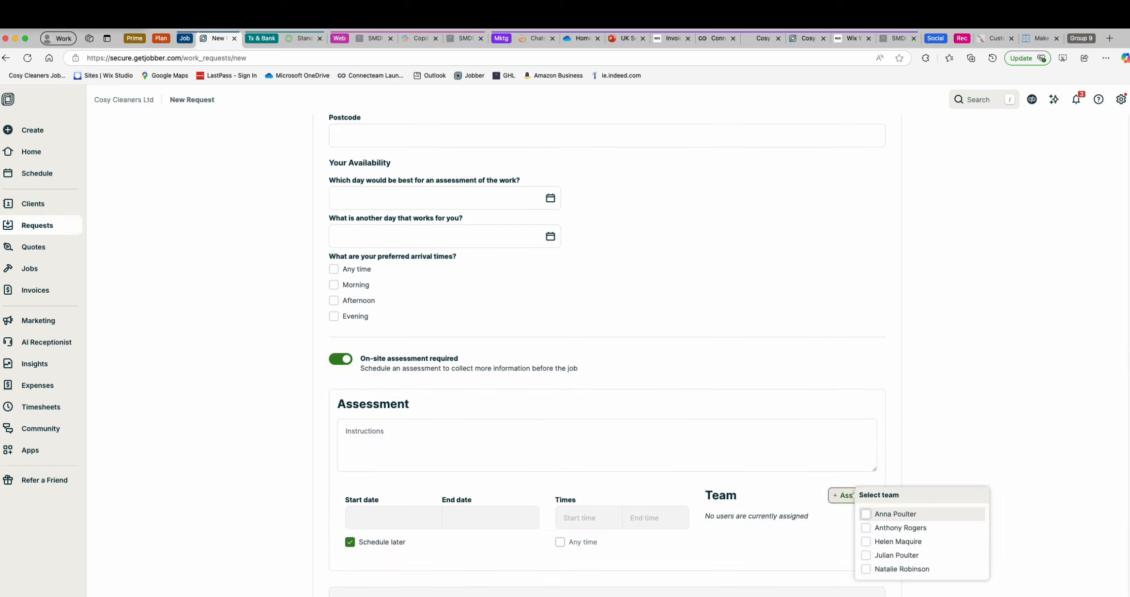
pyautogui.click(865, 514)
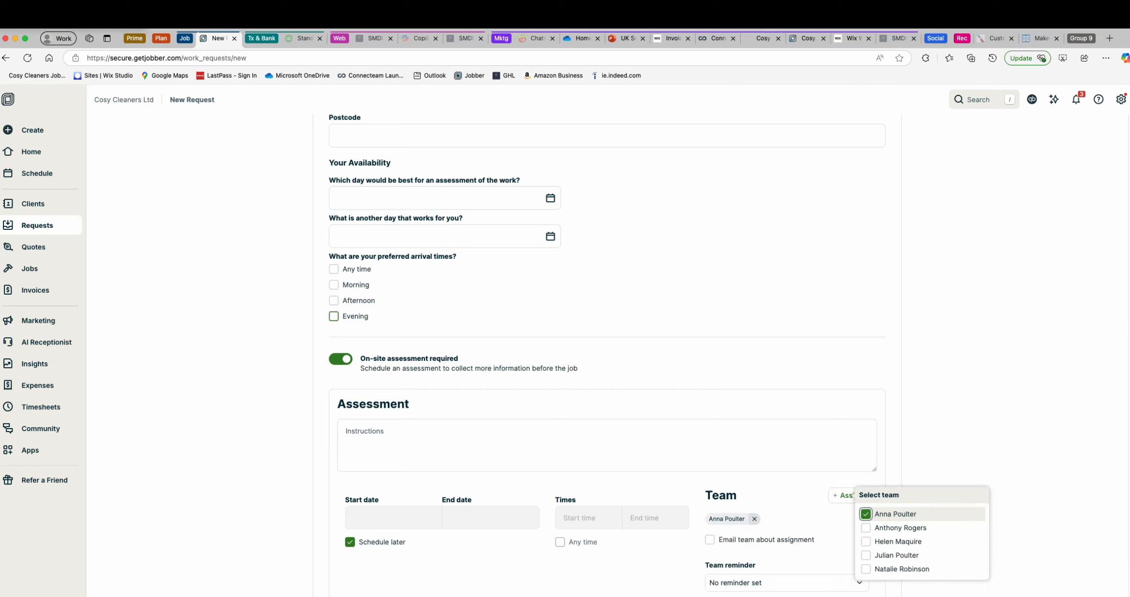
pyautogui.click(703, 329)
# Leave the new request without saving and look through the quotes list.
pyautogui.scroll(10, 608, 354)
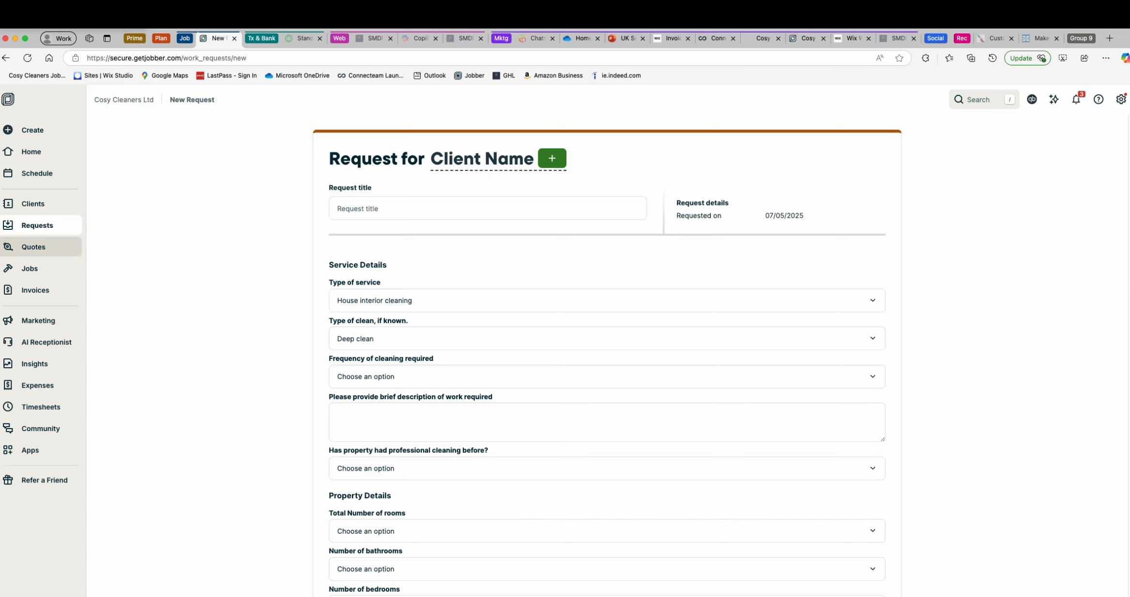
pyautogui.click(33, 247)
pyautogui.click(732, 241)
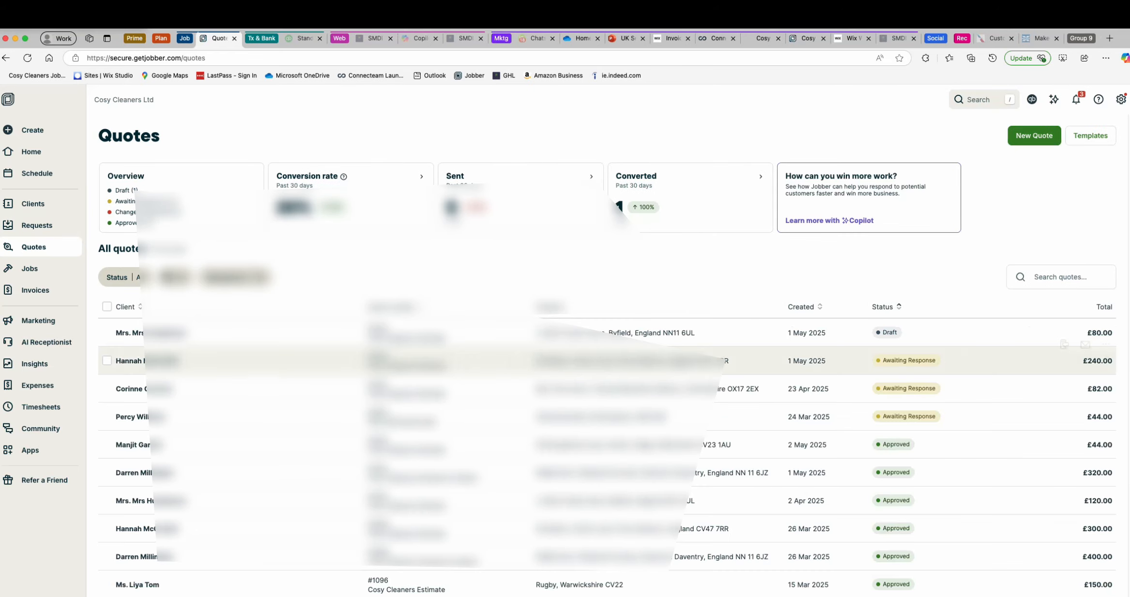
pyautogui.scroll(-5, 1085, 360)
pyautogui.scroll(5, 1084, 360)
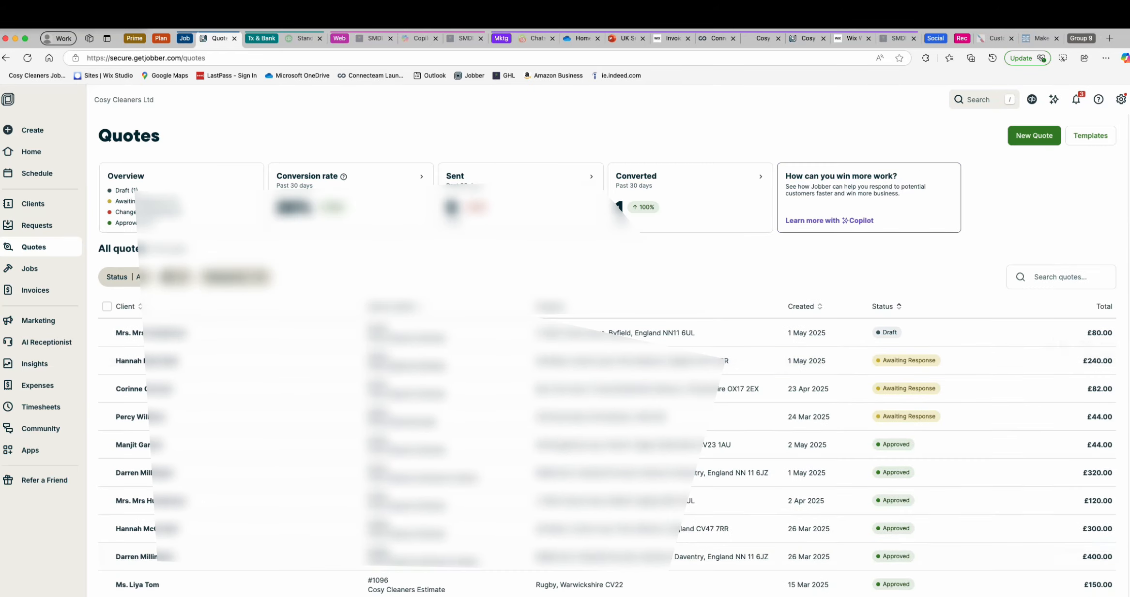
# Create a new quote from the Cosy Cleaners Estimate template and rate the opportunity four stars.
pyautogui.click(1034, 136)
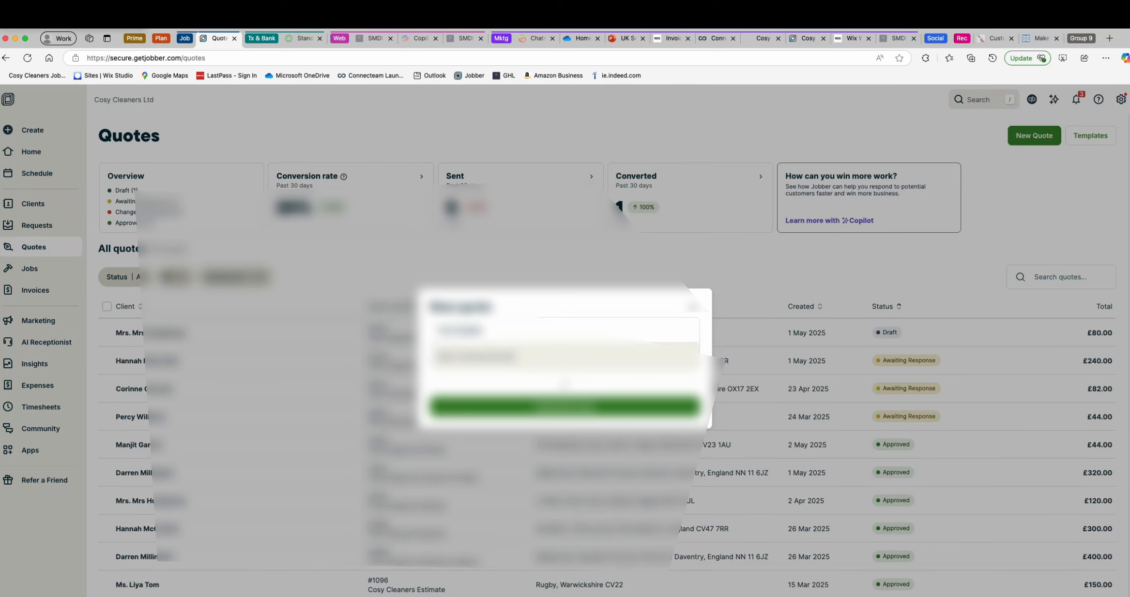
pyautogui.click(542, 358)
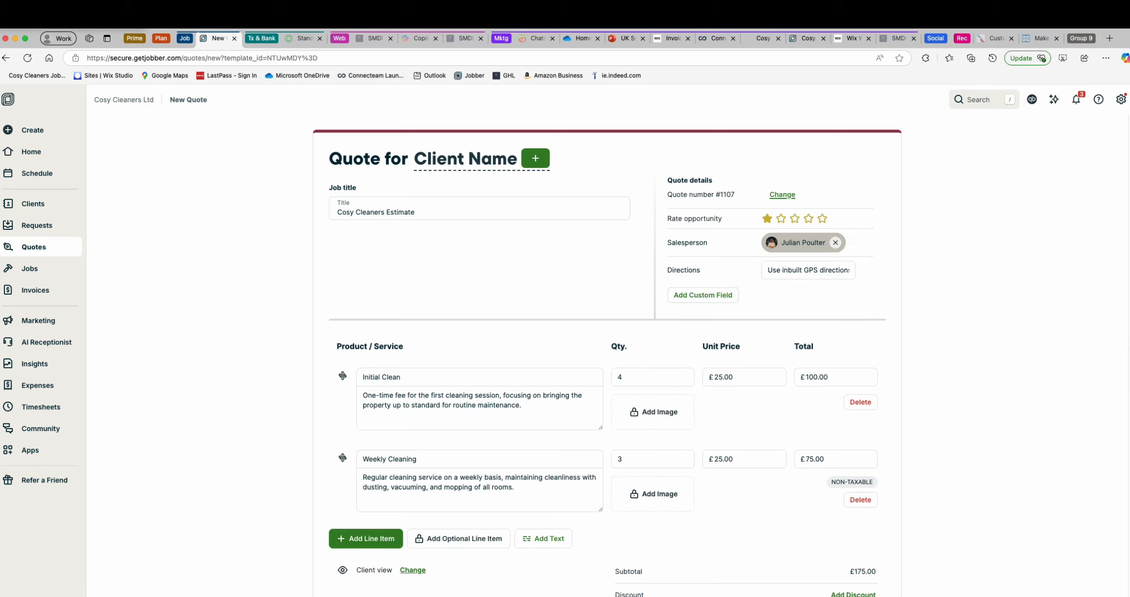
pyautogui.click(808, 218)
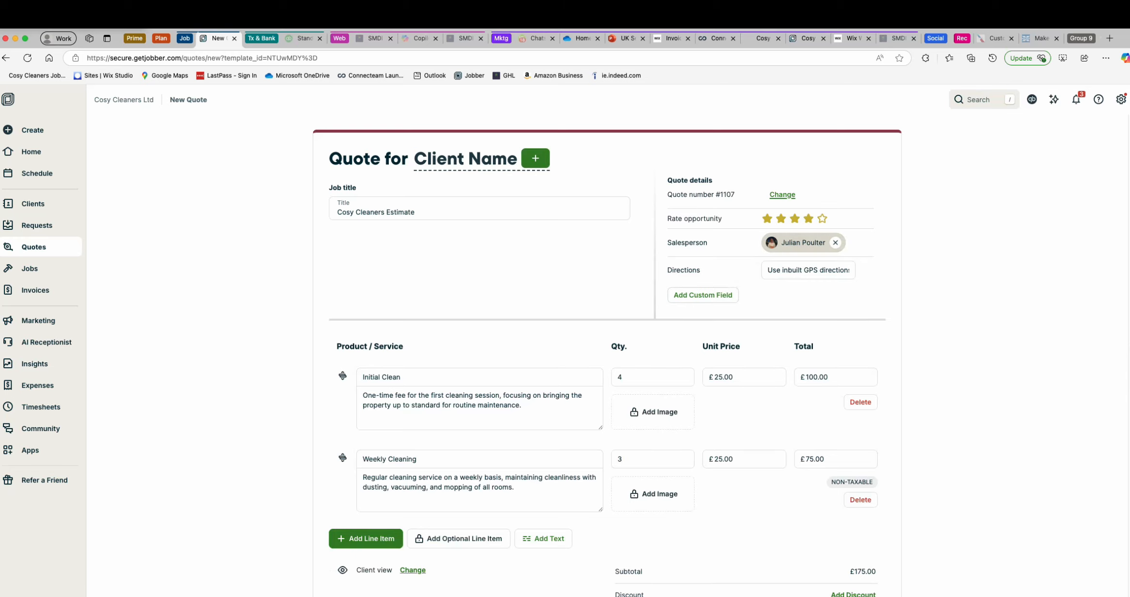
# Remove the Initial Clean line item from the quote and open the Weekly Cleaning quantity for editing.
pyautogui.scroll(-5, 607, 355)
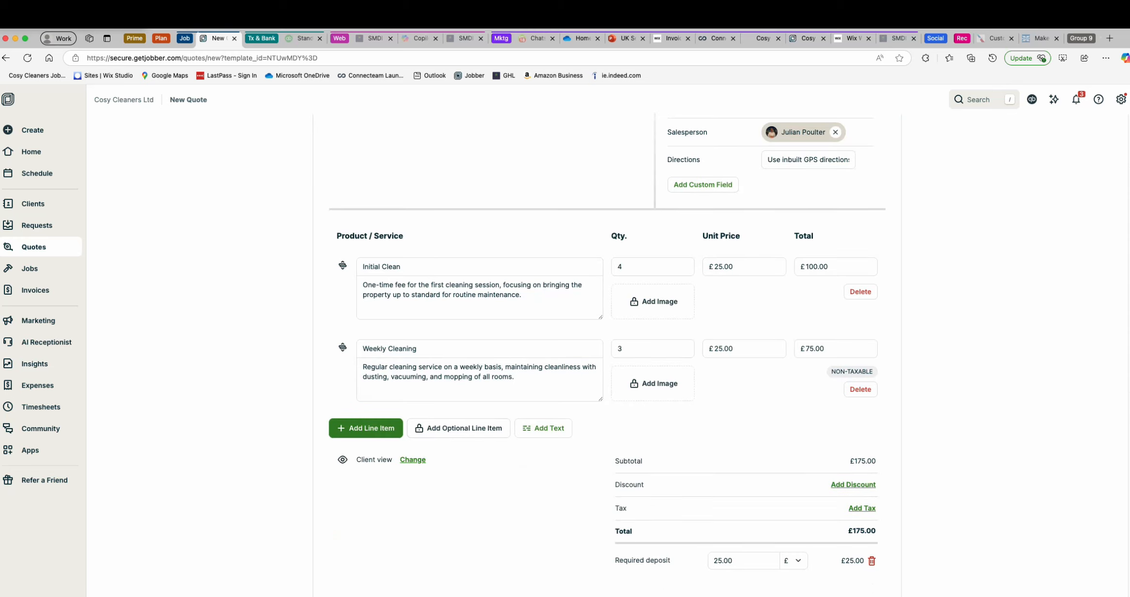
pyautogui.click(860, 292)
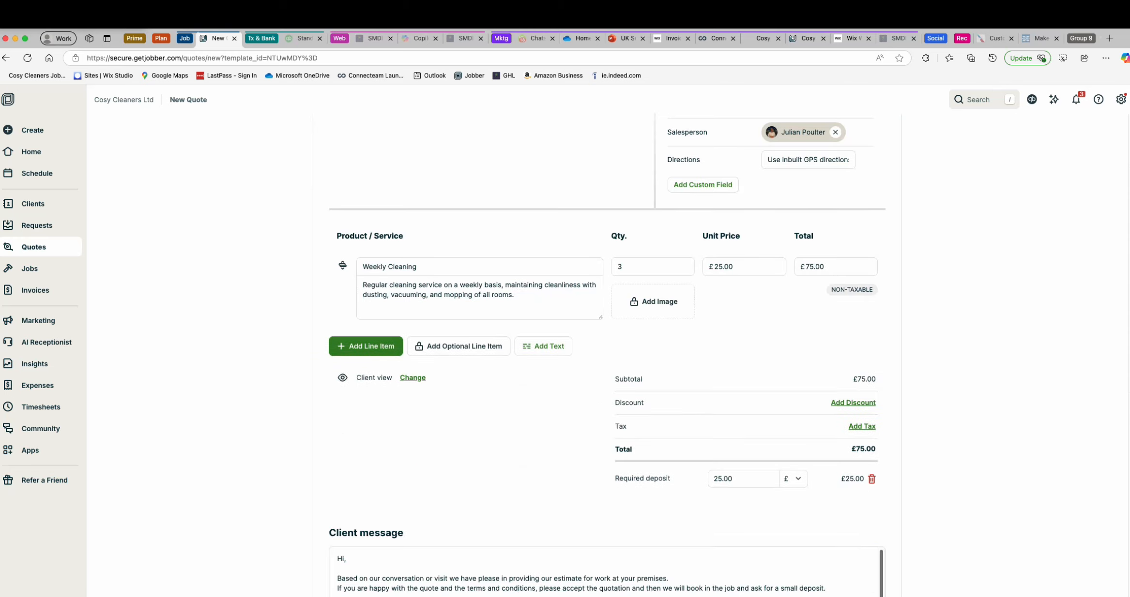
pyautogui.click(653, 267)
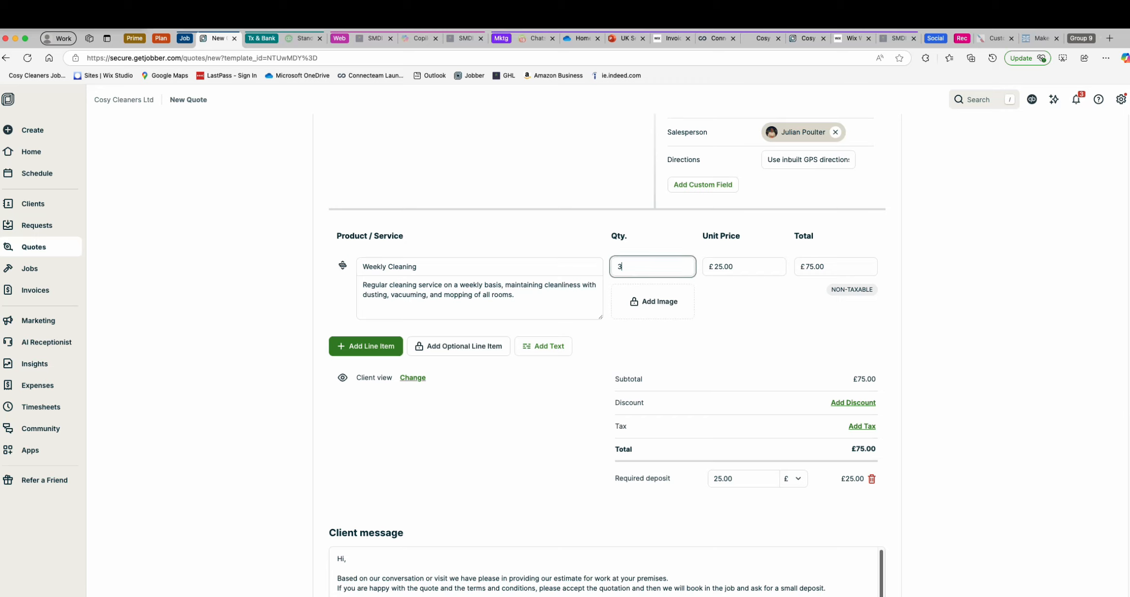
# Review the quote's totals, required deposit and client message.
pyautogui.scroll(-4, 605, 339)
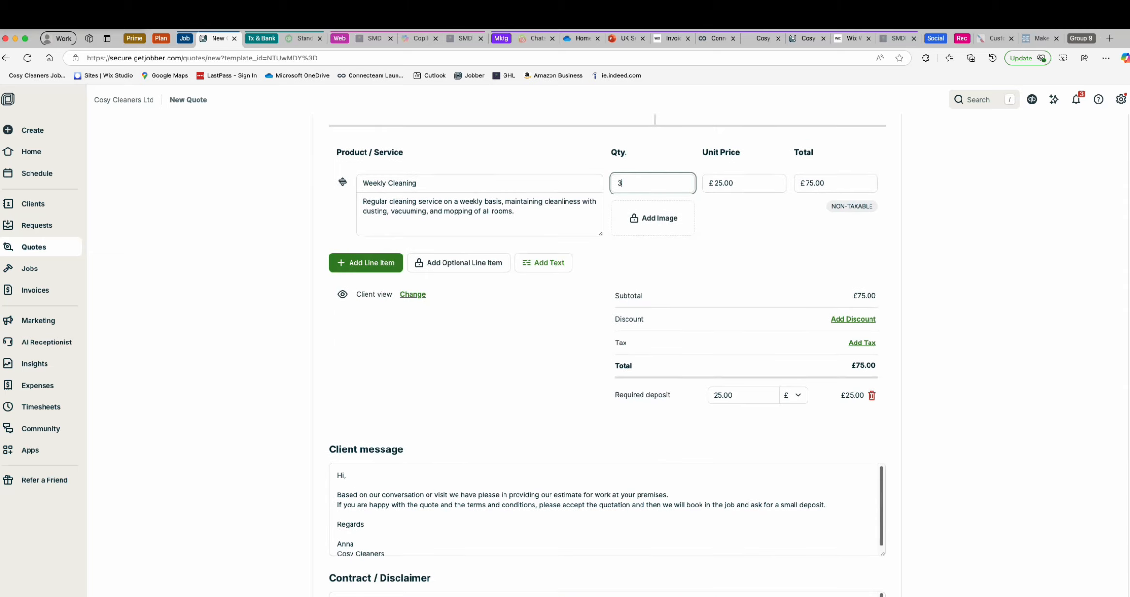
pyautogui.click(741, 317)
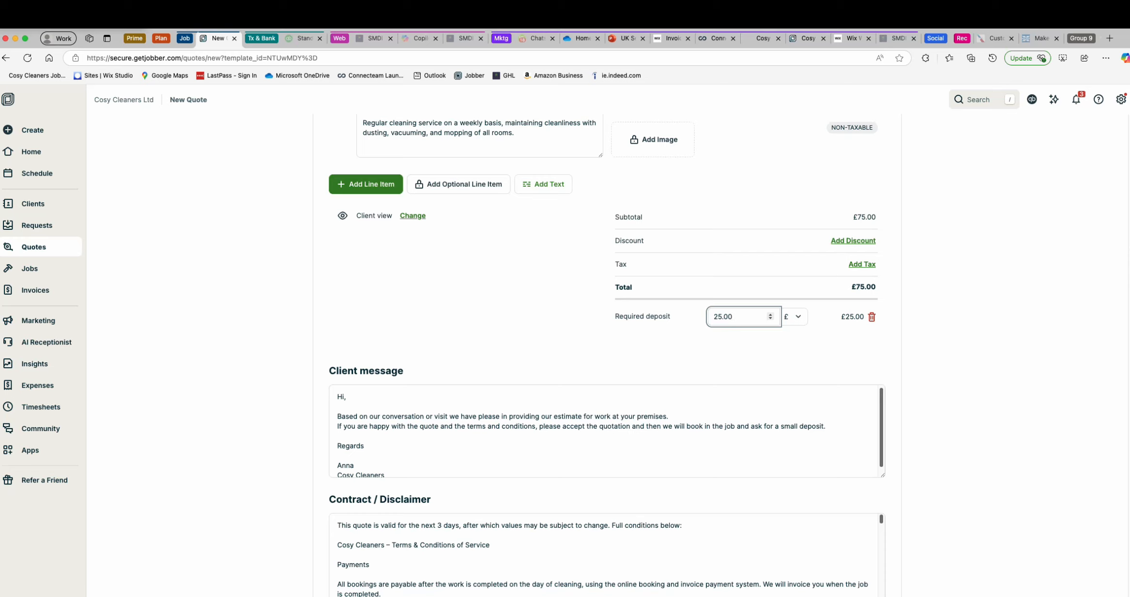
pyautogui.scroll(5, 606, 339)
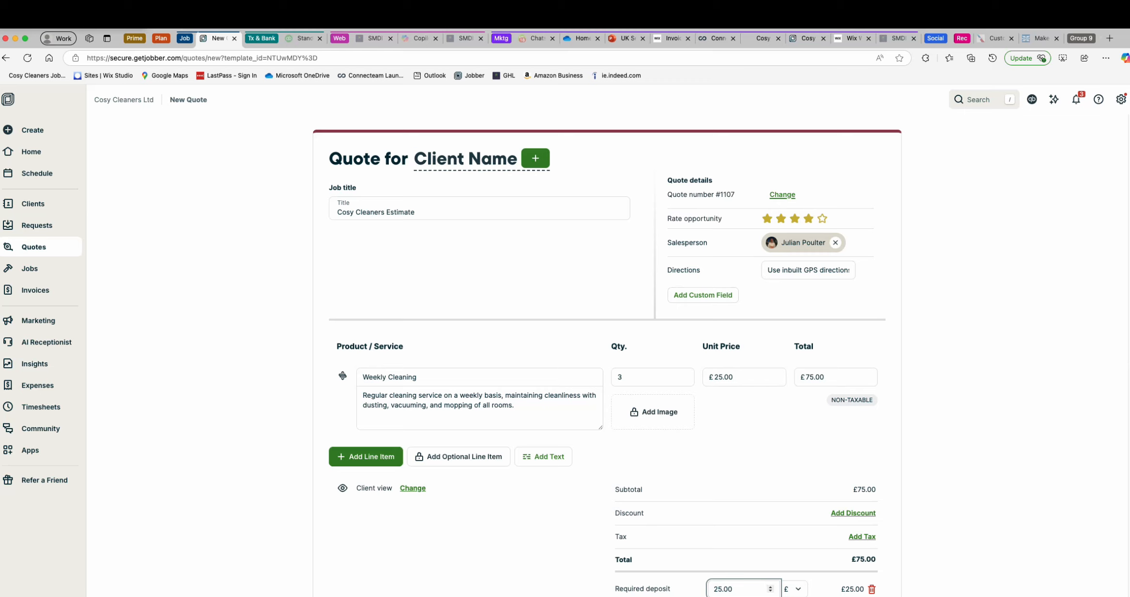
pyautogui.scroll(-1, 605, 354)
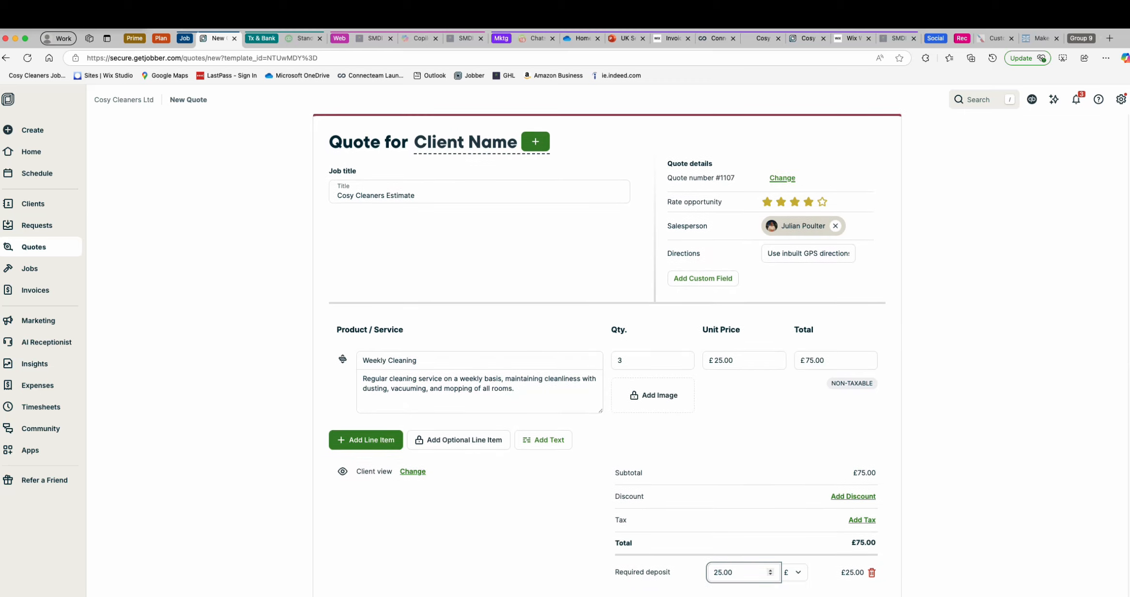
pyautogui.scroll(-3, 605, 339)
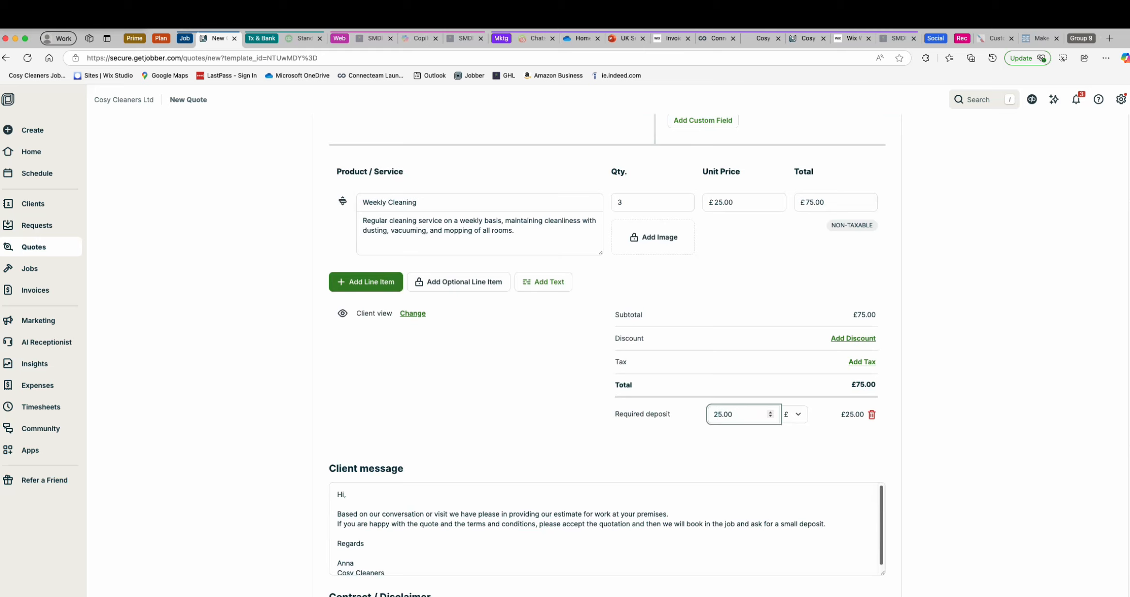
pyautogui.scroll(-4, 605, 354)
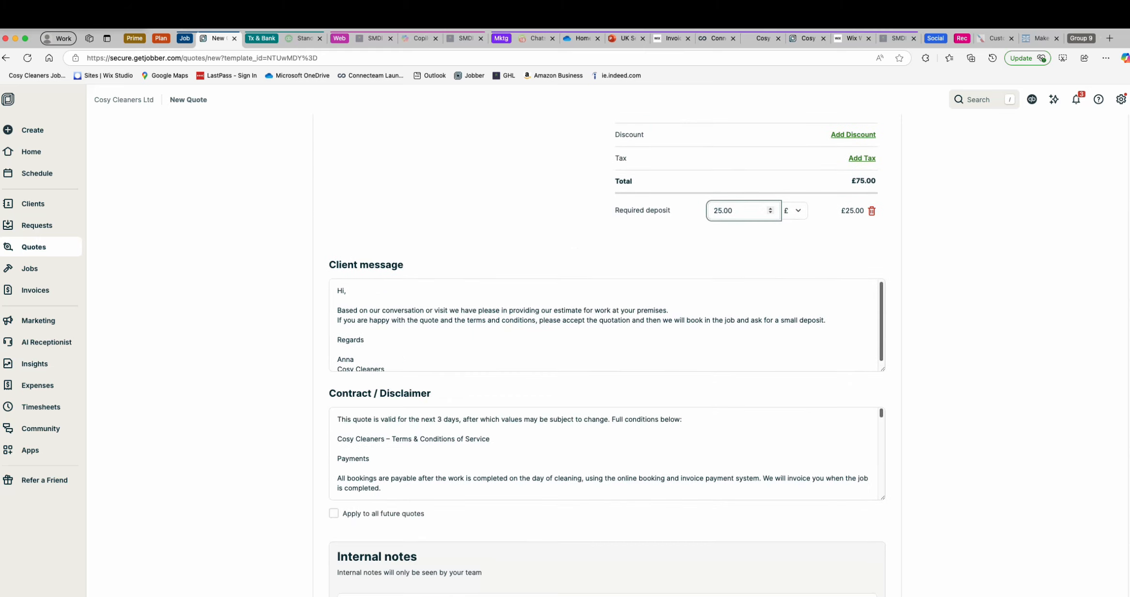
pyautogui.scroll(-3, 607, 339)
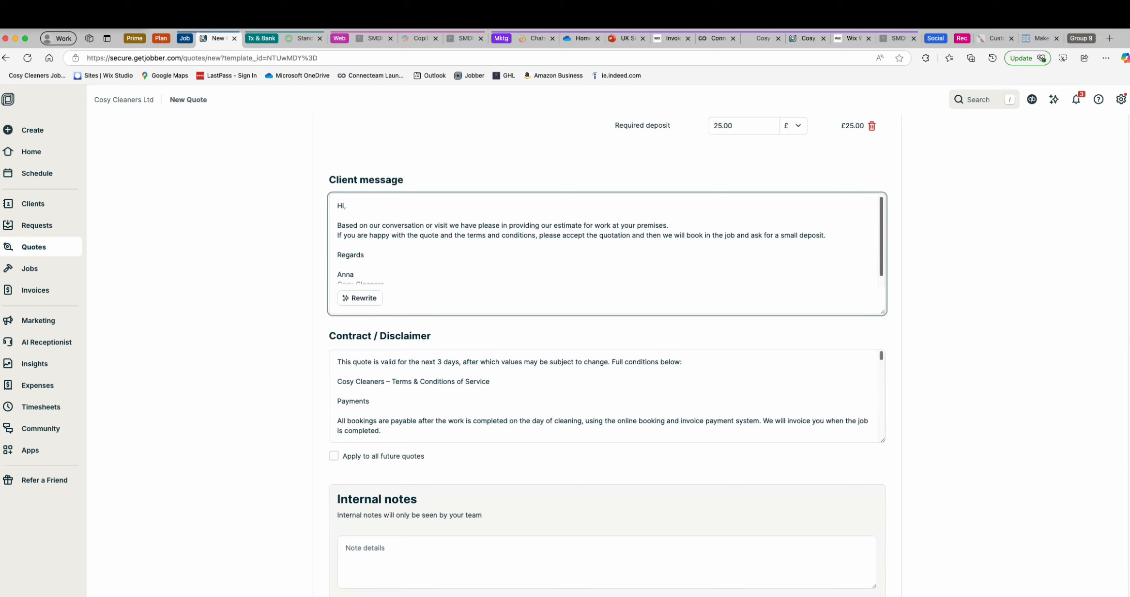
# Read through the quote's contract terms and internal notes section, and look over the quote from its heading to the client message.
pyautogui.click(608, 396)
pyautogui.scroll(-10, 607, 368)
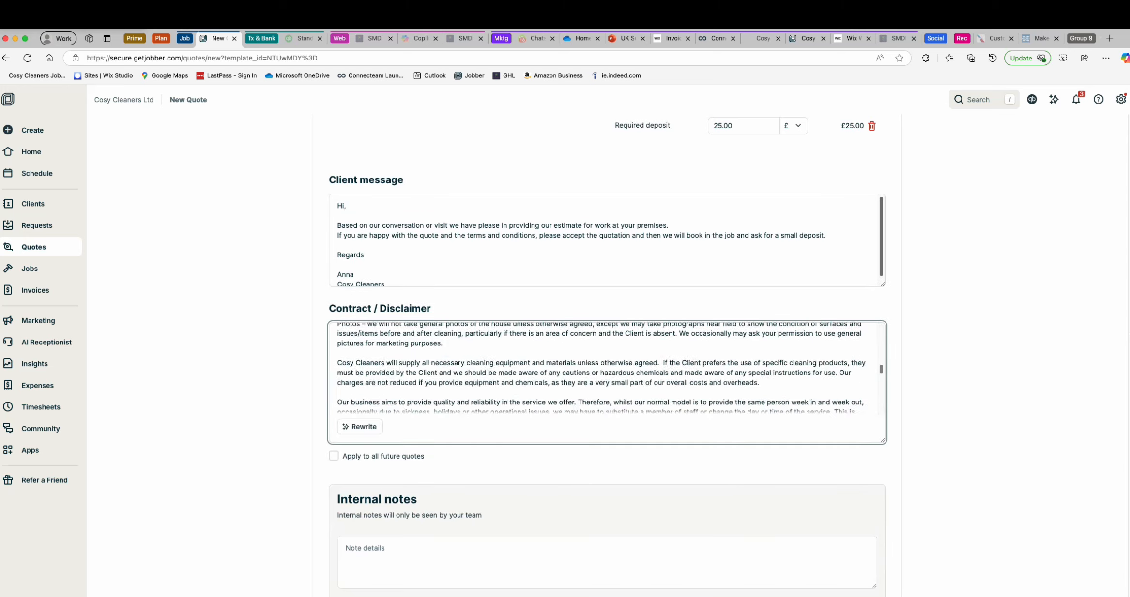
pyautogui.scroll(10, 607, 368)
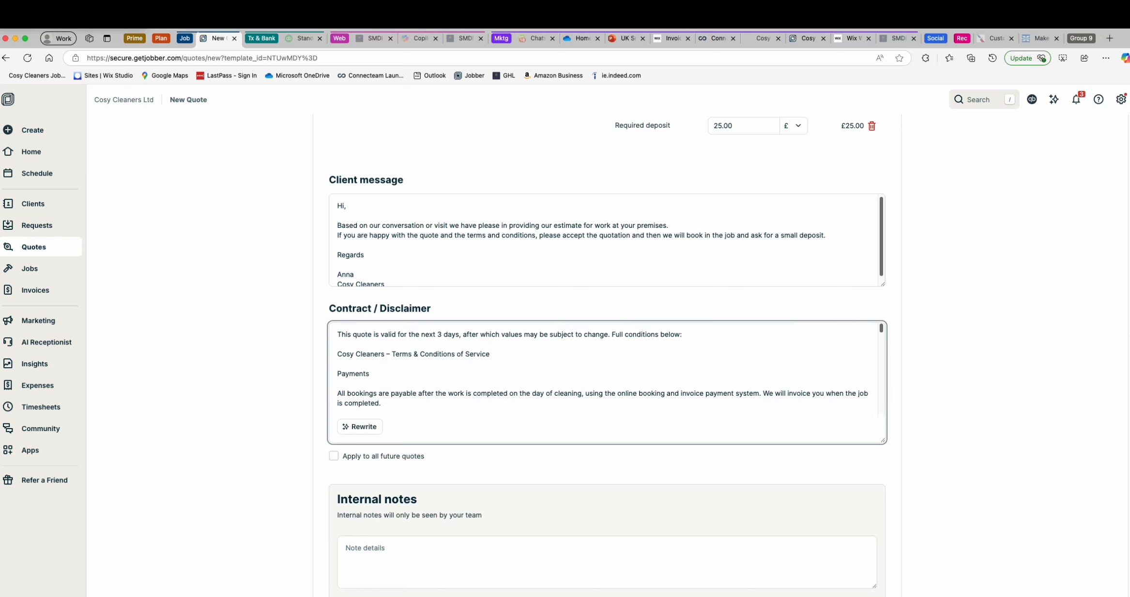
pyautogui.scroll(-5, 607, 368)
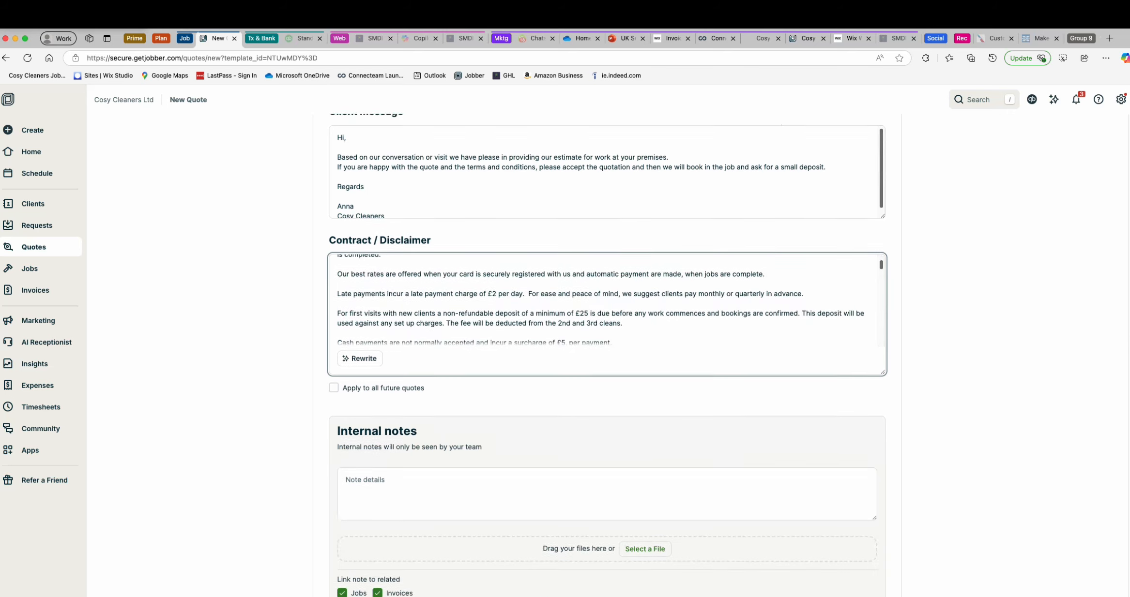
pyautogui.scroll(-2, 608, 368)
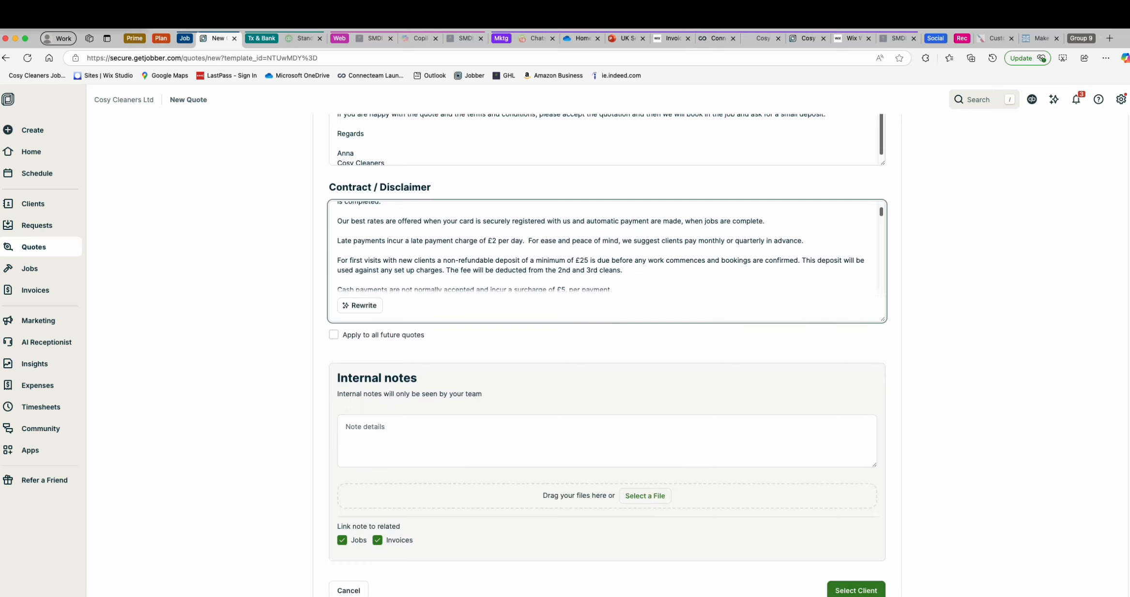
pyautogui.scroll(12, 608, 355)
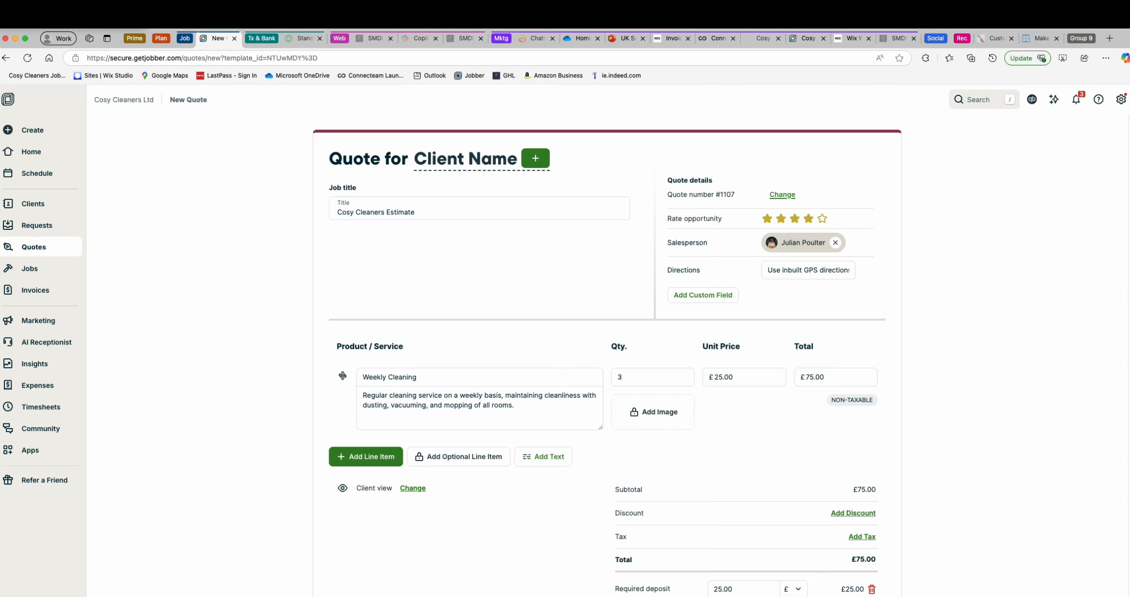
pyautogui.scroll(-8, 607, 455)
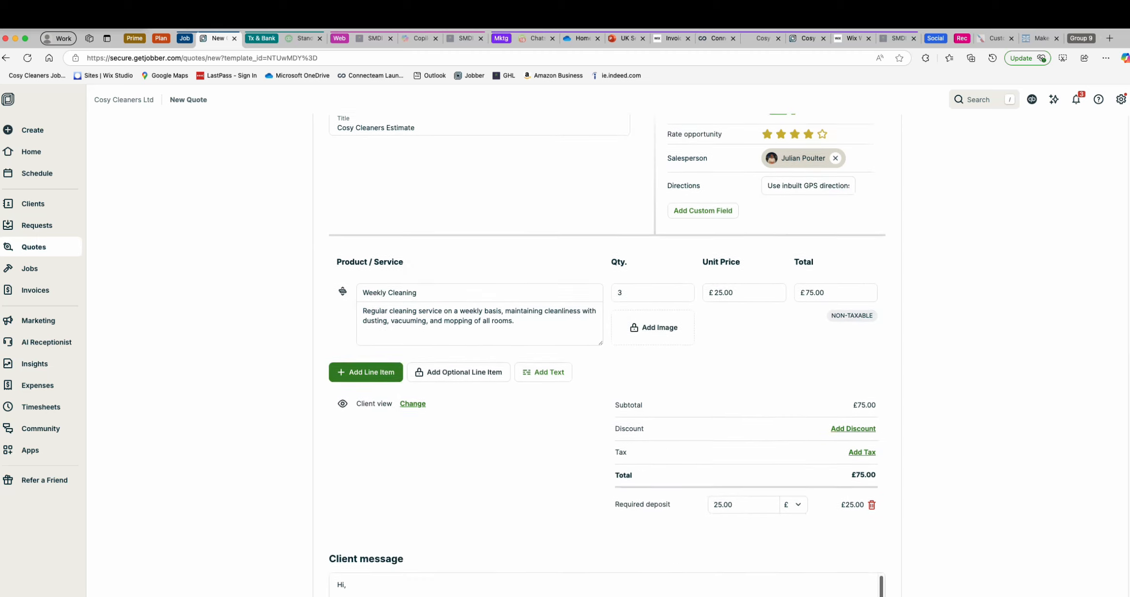
pyautogui.scroll(2, 607, 465)
pyautogui.scroll(7, 607, 339)
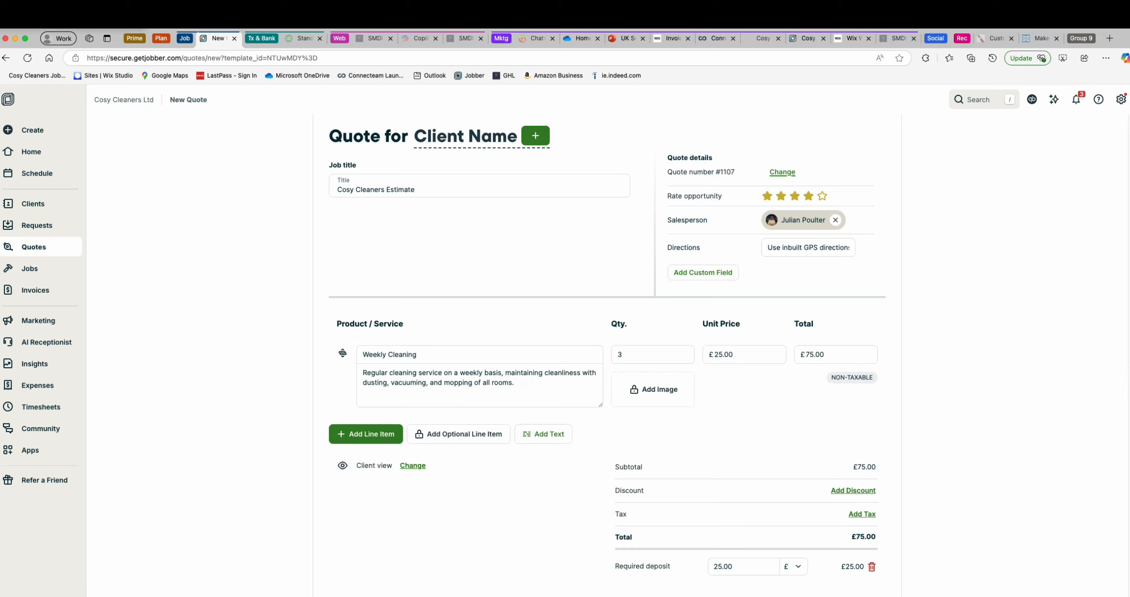
pyautogui.scroll(-5, 608, 344)
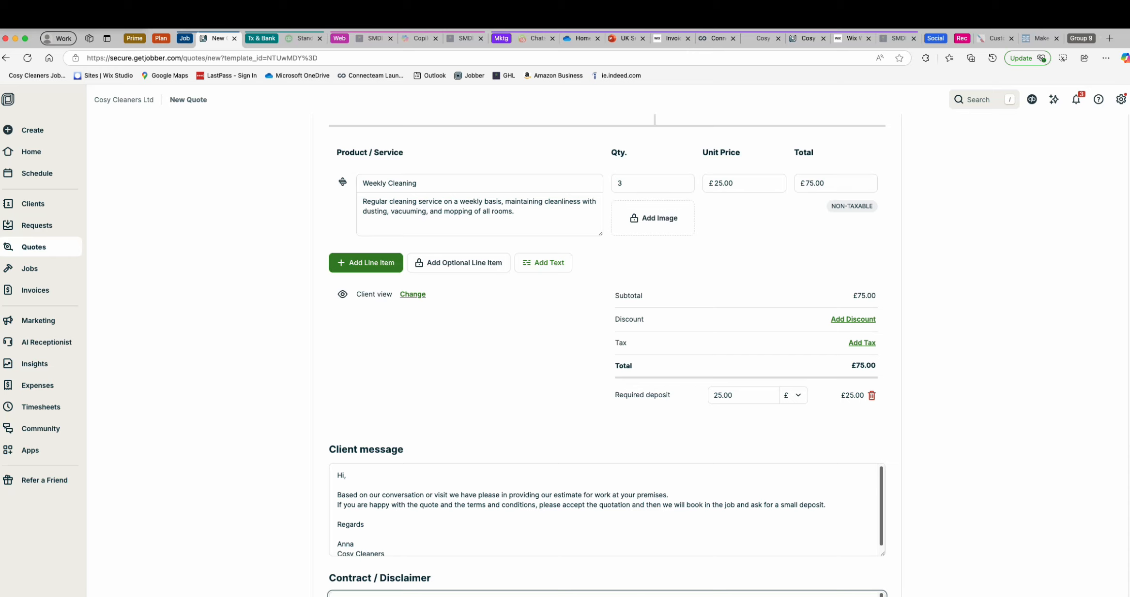
pyautogui.scroll(5, 605, 339)
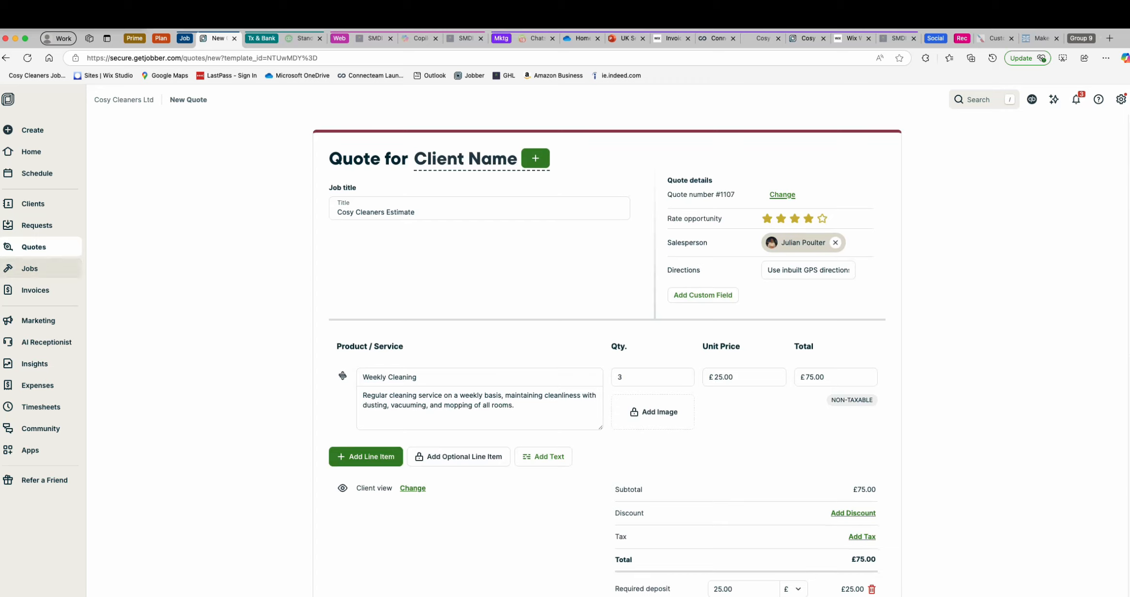
# Leave the quote without saving, start a new job from the jobs list and set its type to recurring.
pyautogui.click(29, 268)
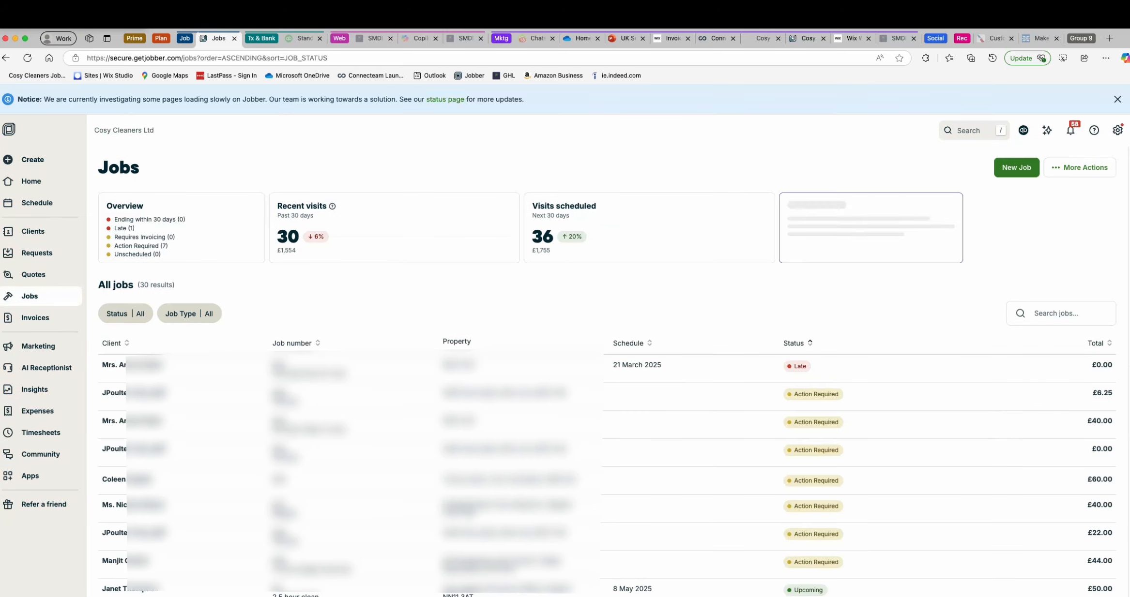
pyautogui.click(1017, 168)
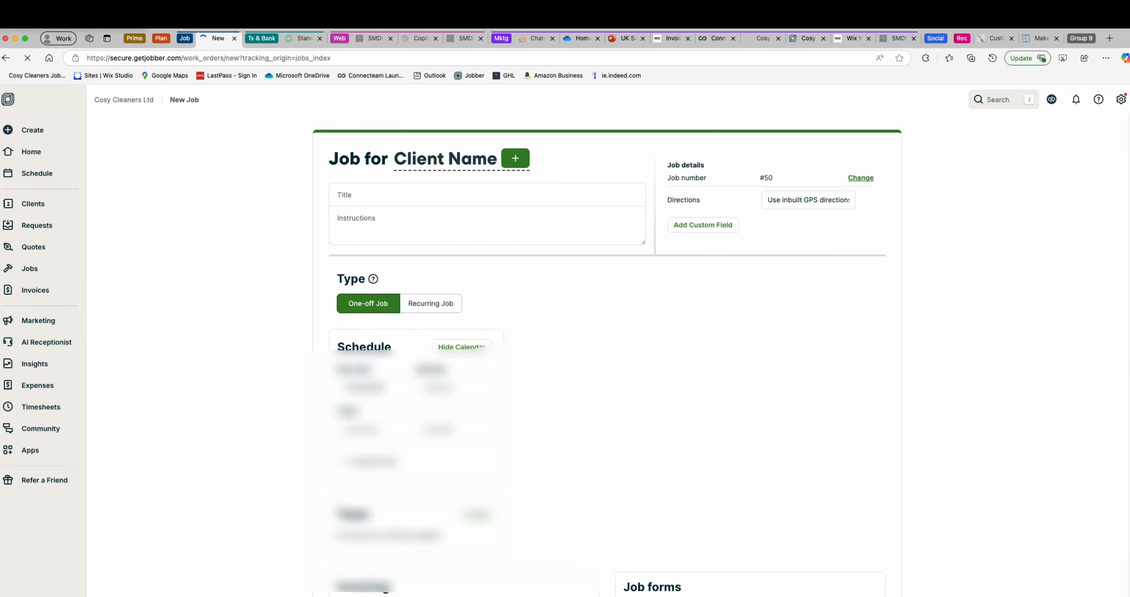
pyautogui.scroll(-4, 607, 356)
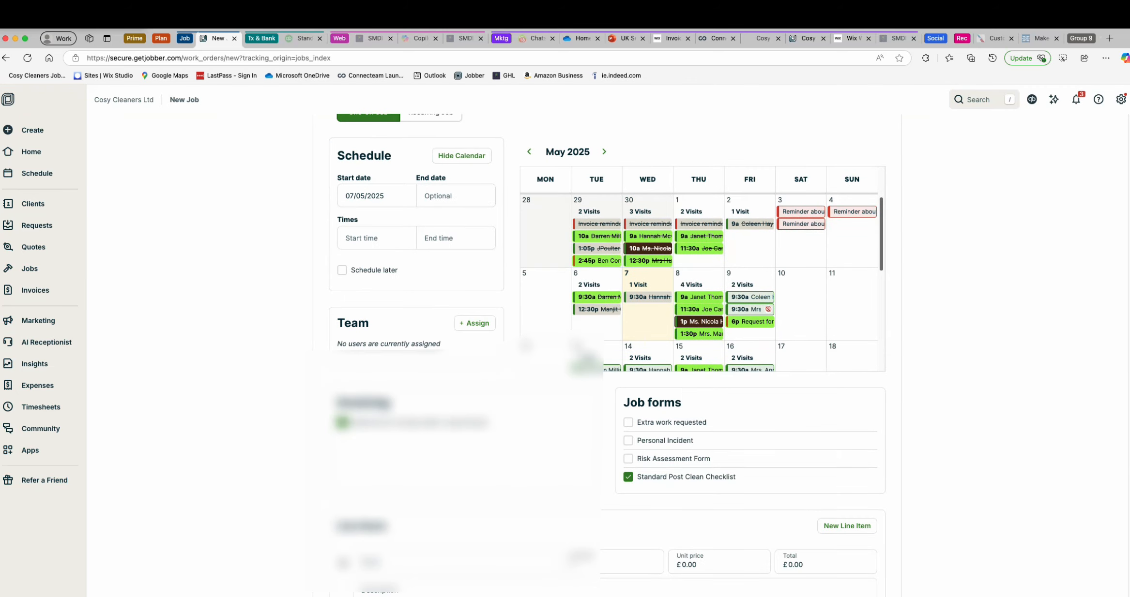
pyautogui.scroll(1, 608, 356)
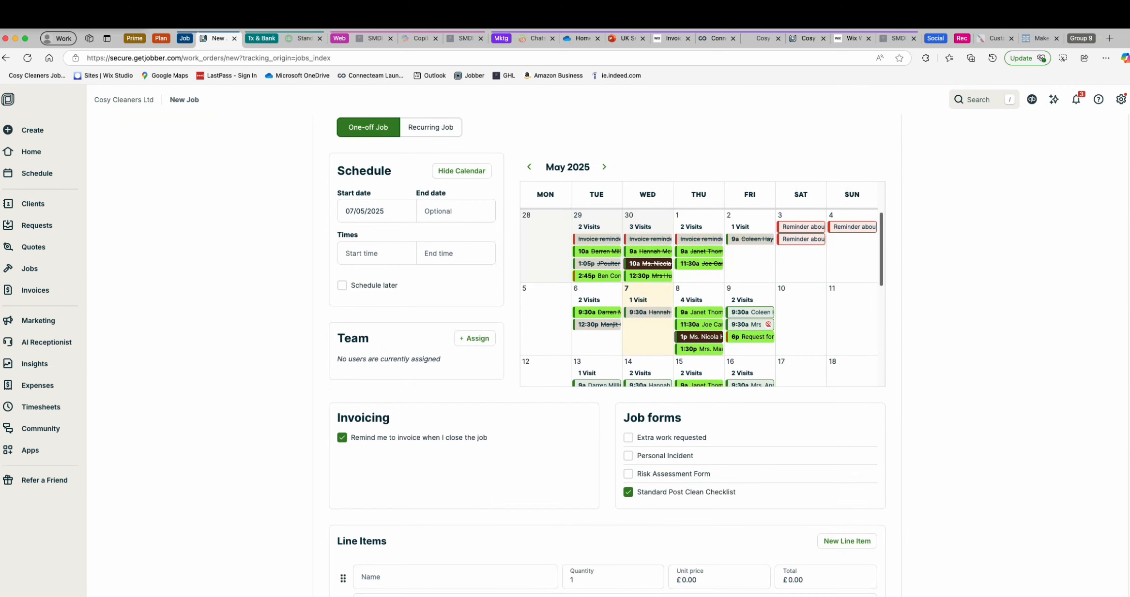
pyautogui.click(430, 127)
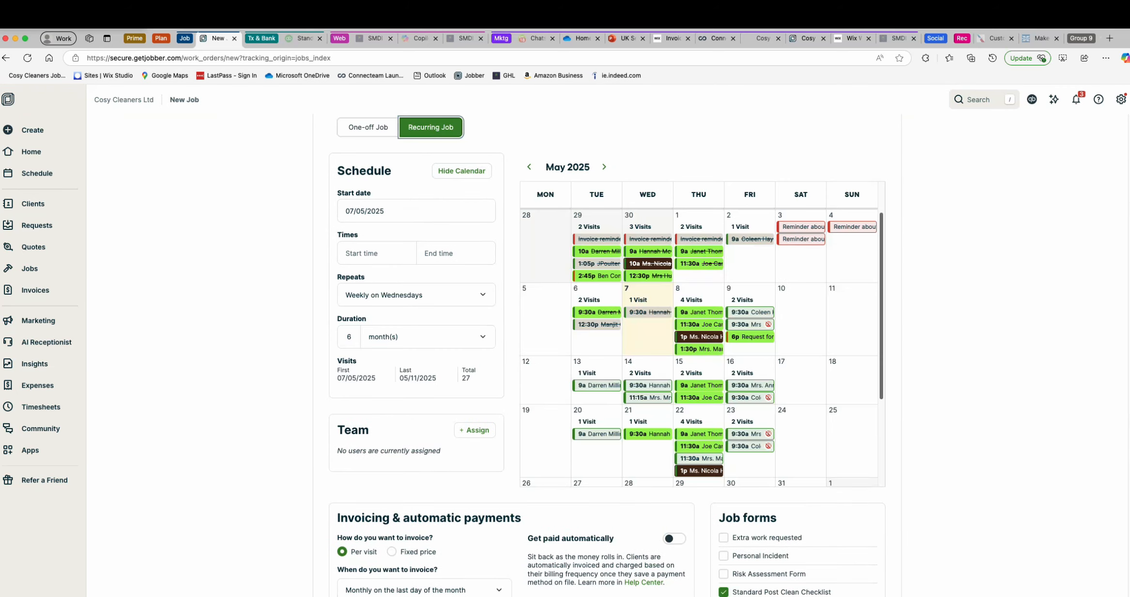
# Schedule the recurring job's visits from 10:00 to 12:00, repeating every two weeks, with a start date of 09/05/2025.
pyautogui.click(377, 253)
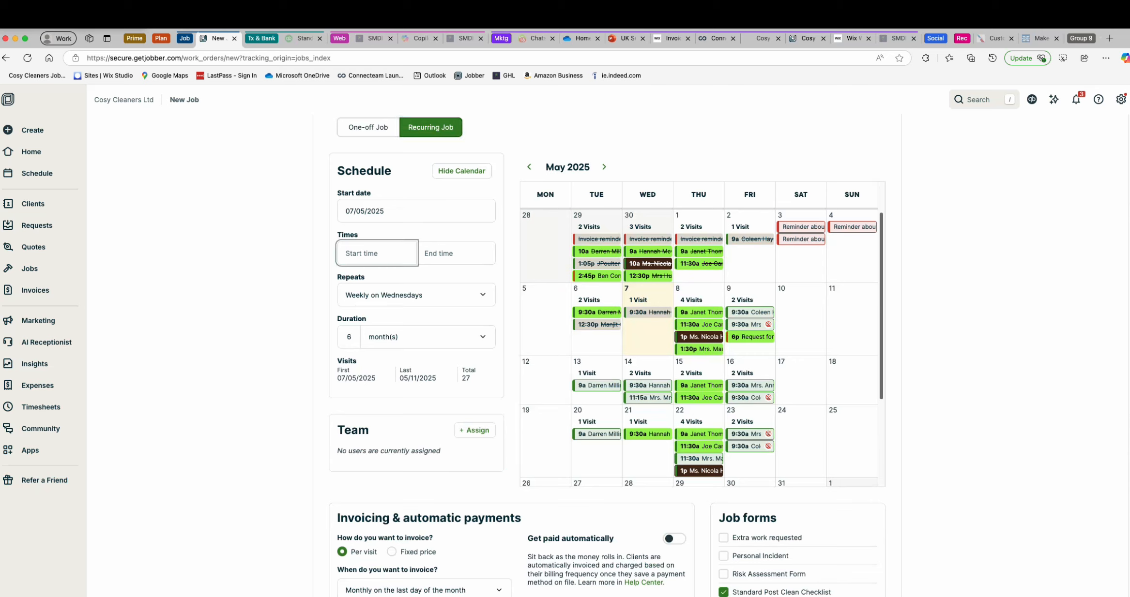
pyautogui.write('10:00')
pyautogui.click(416, 295)
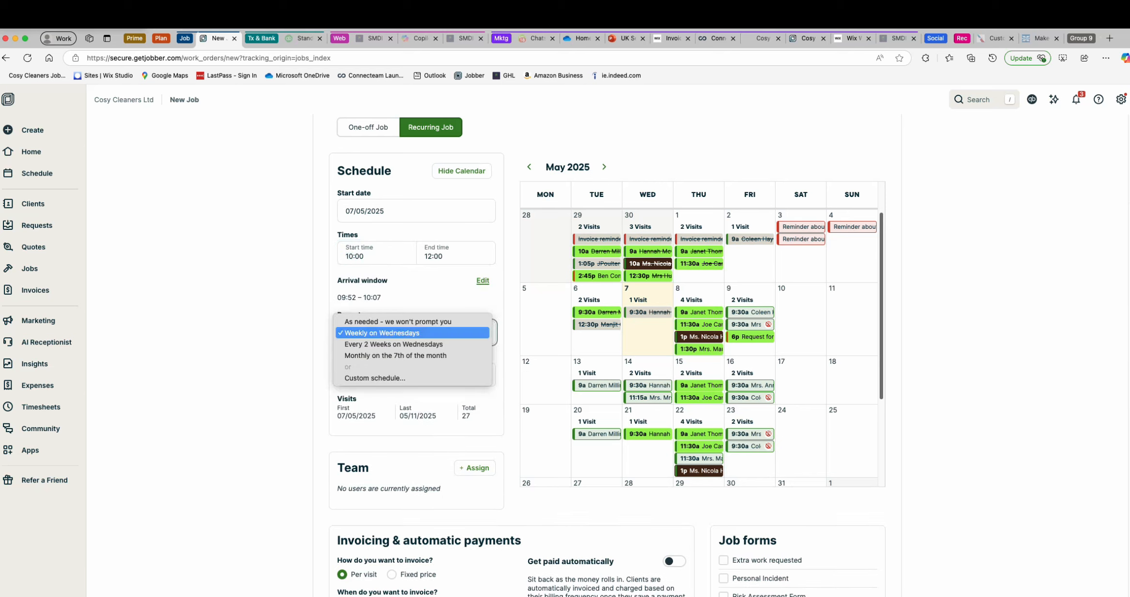
pyautogui.press('Return')
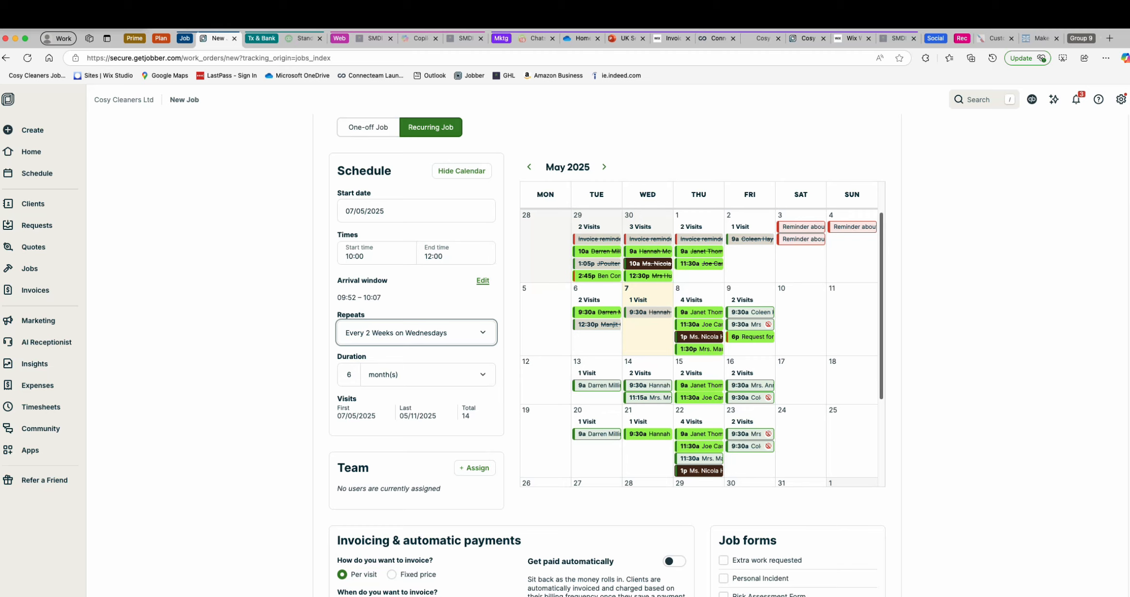
pyautogui.click(416, 211)
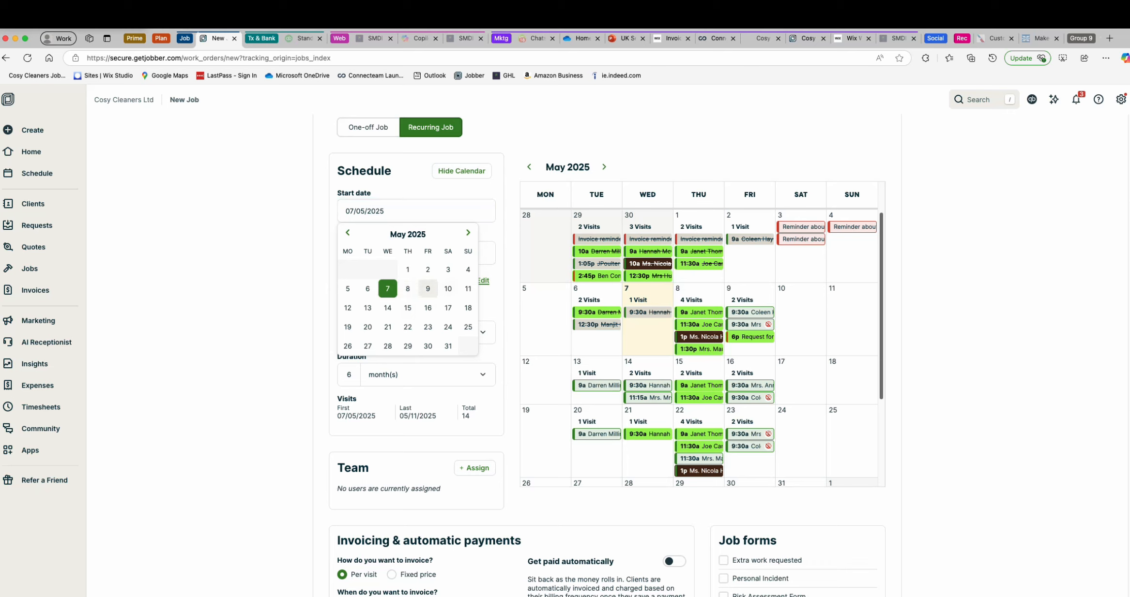
pyautogui.click(428, 289)
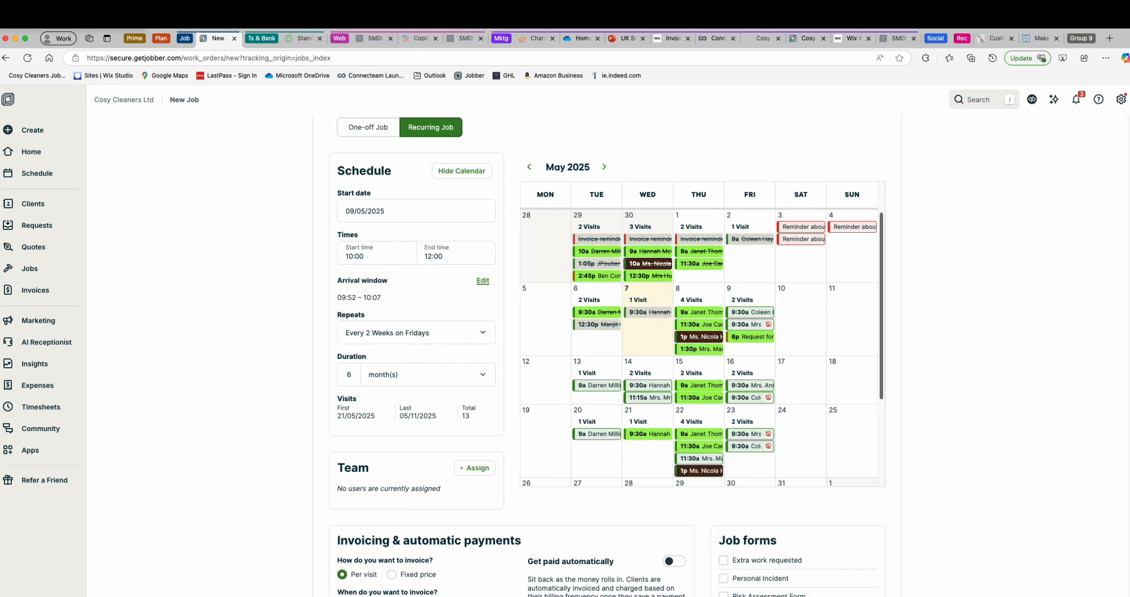
# Assign the first listed team member to the job, switching the assignment email on and off again.
pyautogui.scroll(-5, 474, 295)
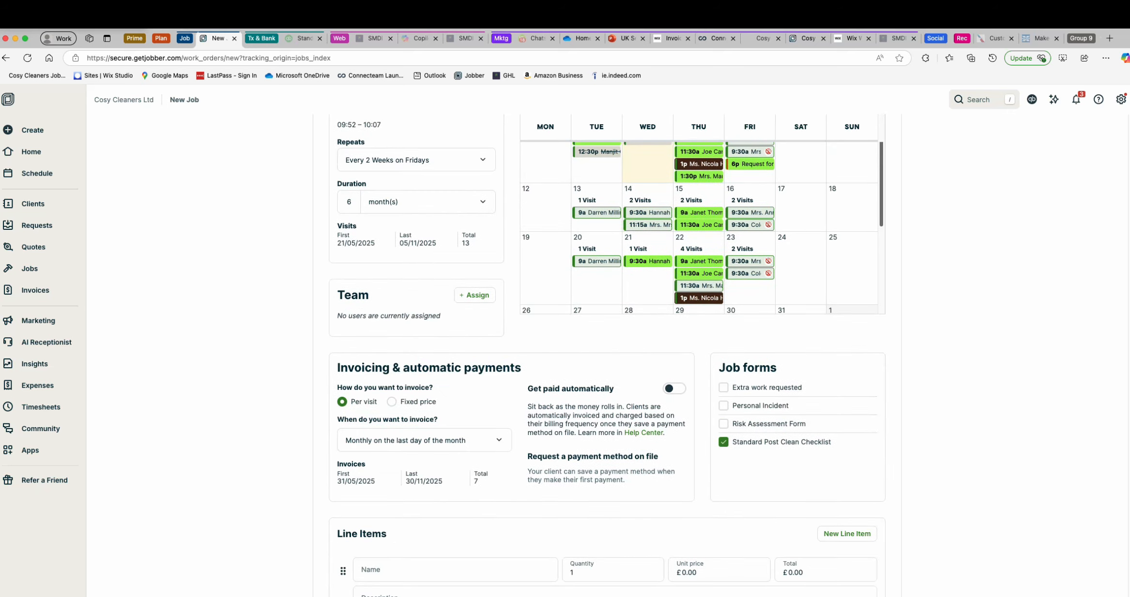
pyautogui.click(474, 295)
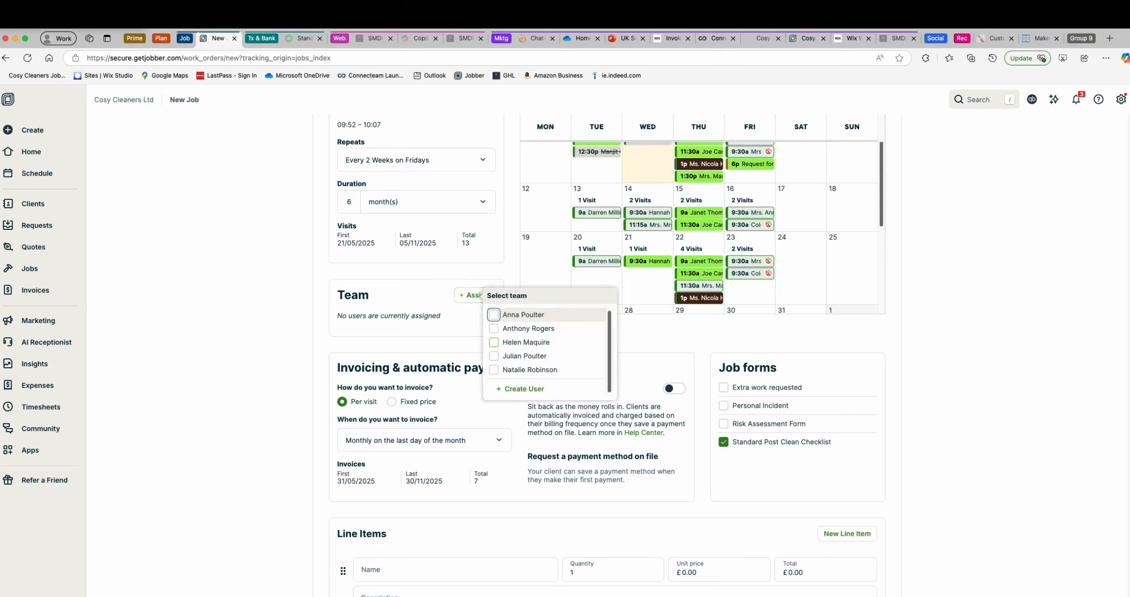
pyautogui.click(494, 315)
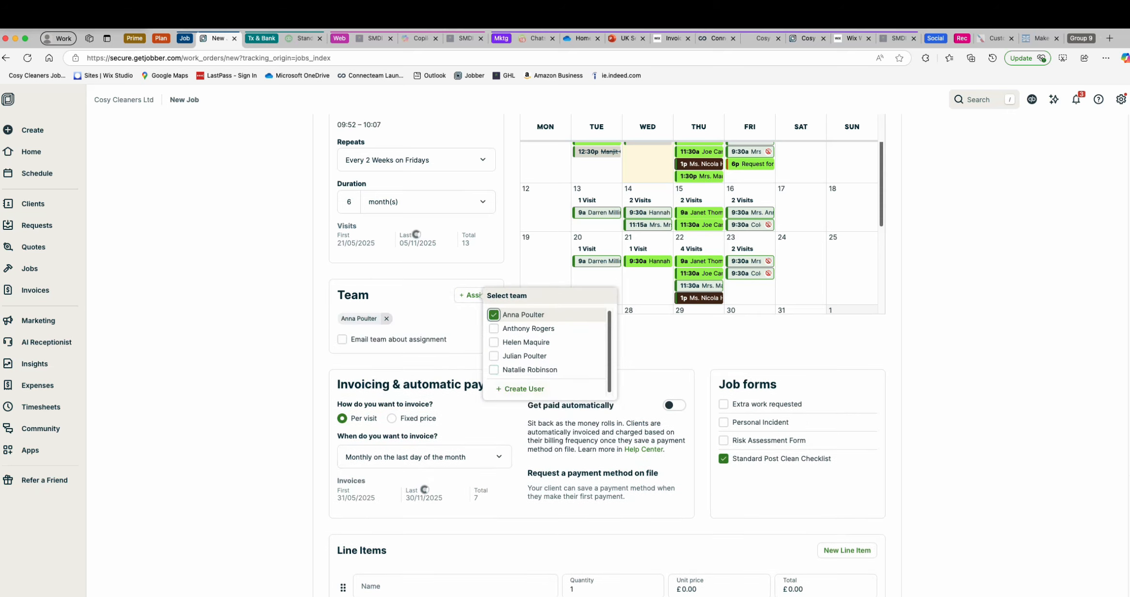
pyautogui.click(342, 339)
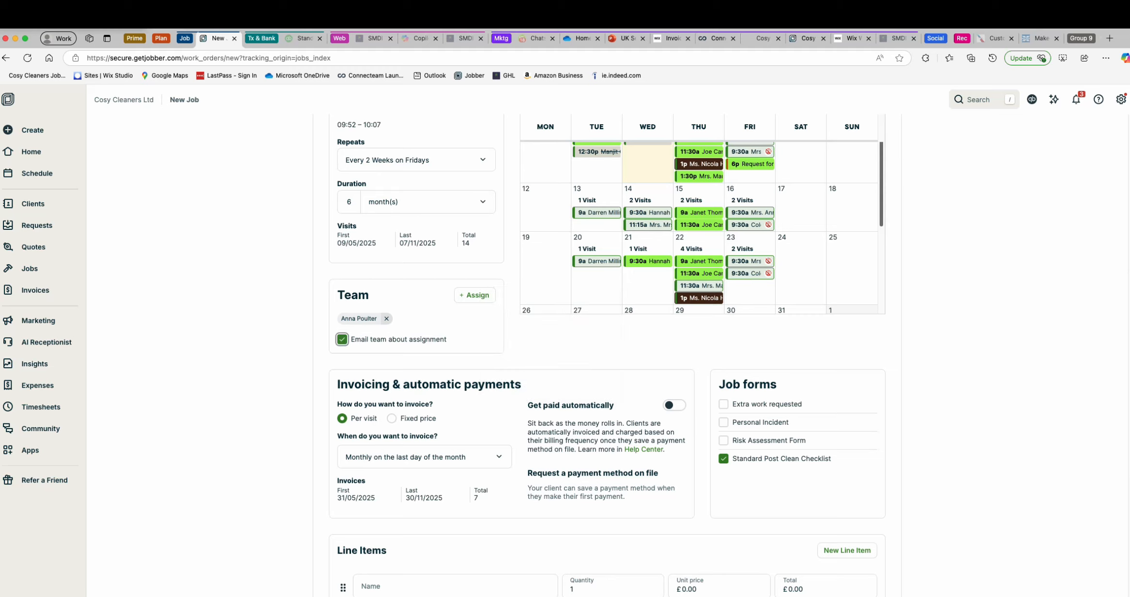
pyautogui.click(342, 339)
# Set the job's invoicing to per visit, billed after each visit is completed, and turn on automatic payments.
pyautogui.scroll(-4, 391, 241)
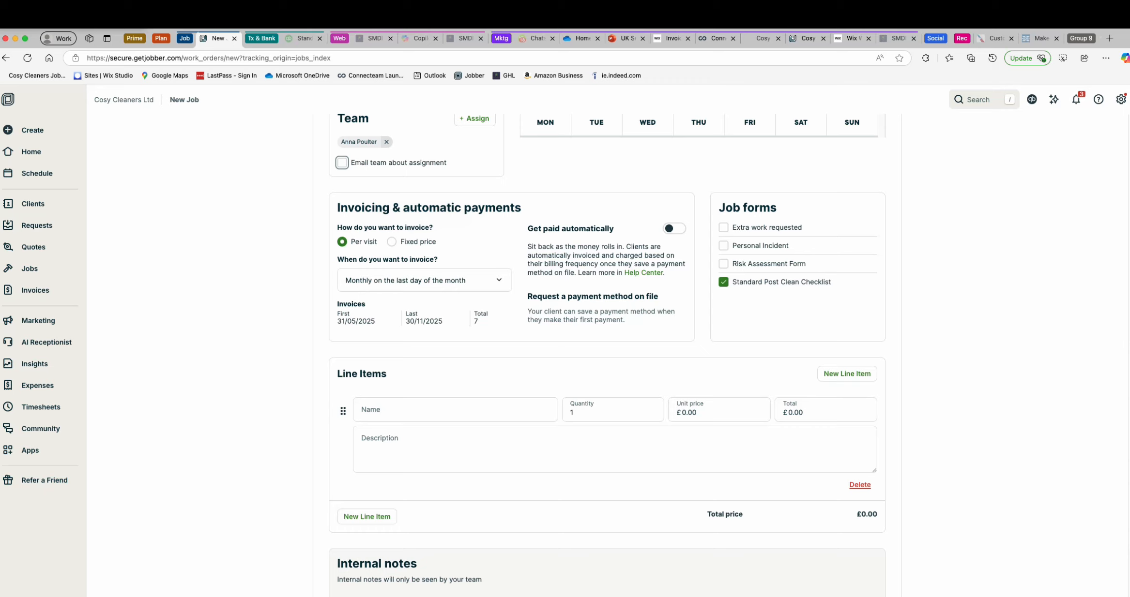
pyautogui.click(392, 242)
pyautogui.click(342, 242)
pyautogui.click(424, 280)
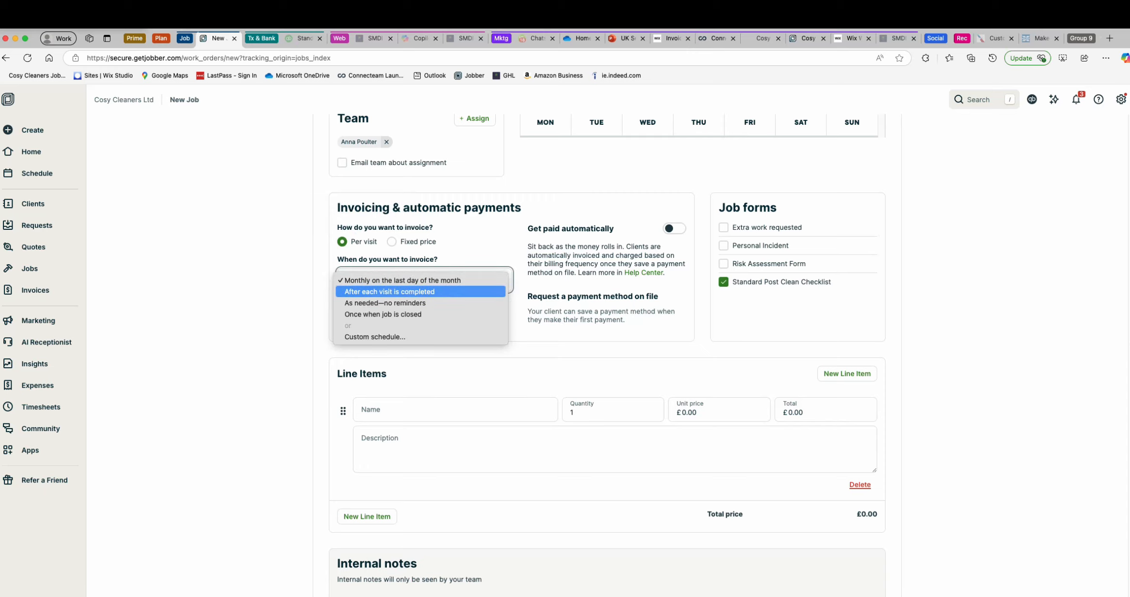
pyautogui.click(420, 292)
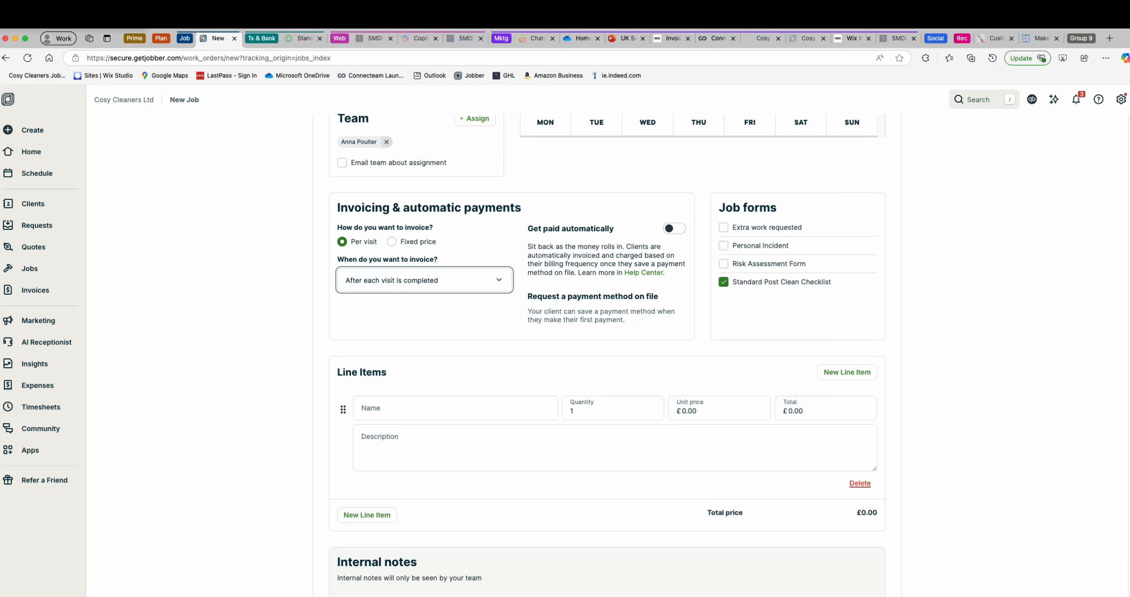
pyautogui.click(674, 229)
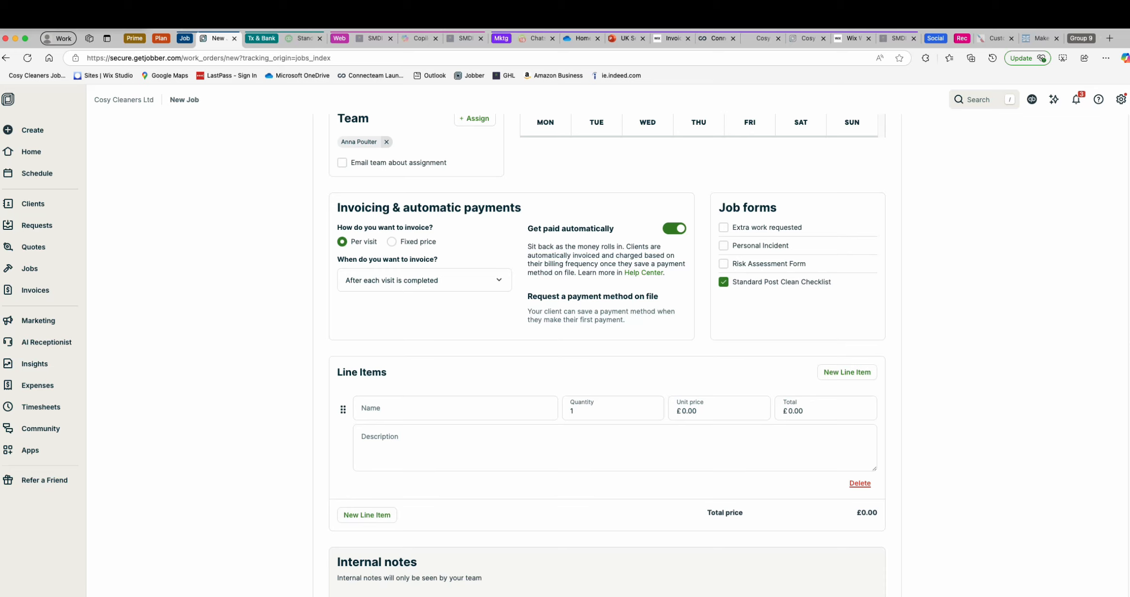
# Add the Weekly Cleaning service as the job's line item with quantity 4 and a unit price of £22.
pyautogui.click(455, 408)
pyautogui.press('Down')
pyautogui.press('Down')
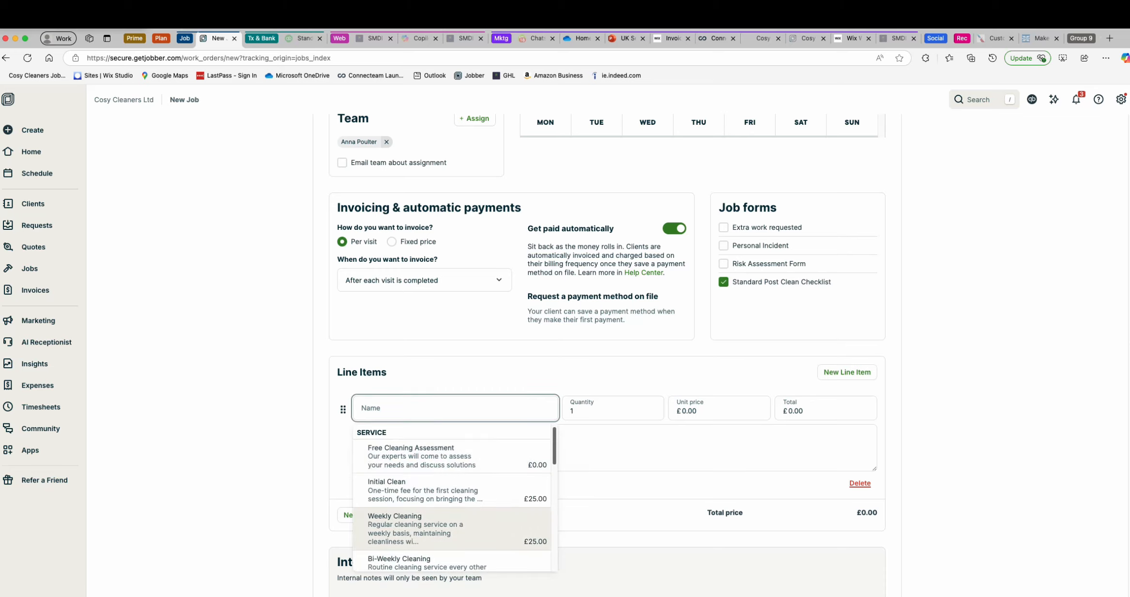
pyautogui.press('Return')
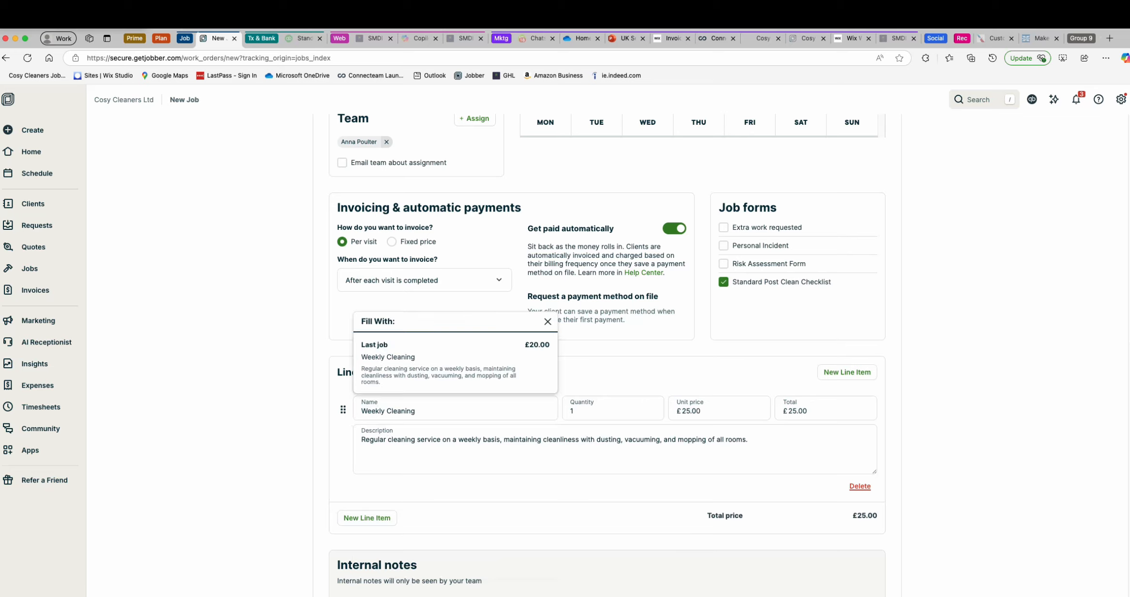
pyautogui.click(612, 410)
pyautogui.press('BackSpace')
pyautogui.write('4')
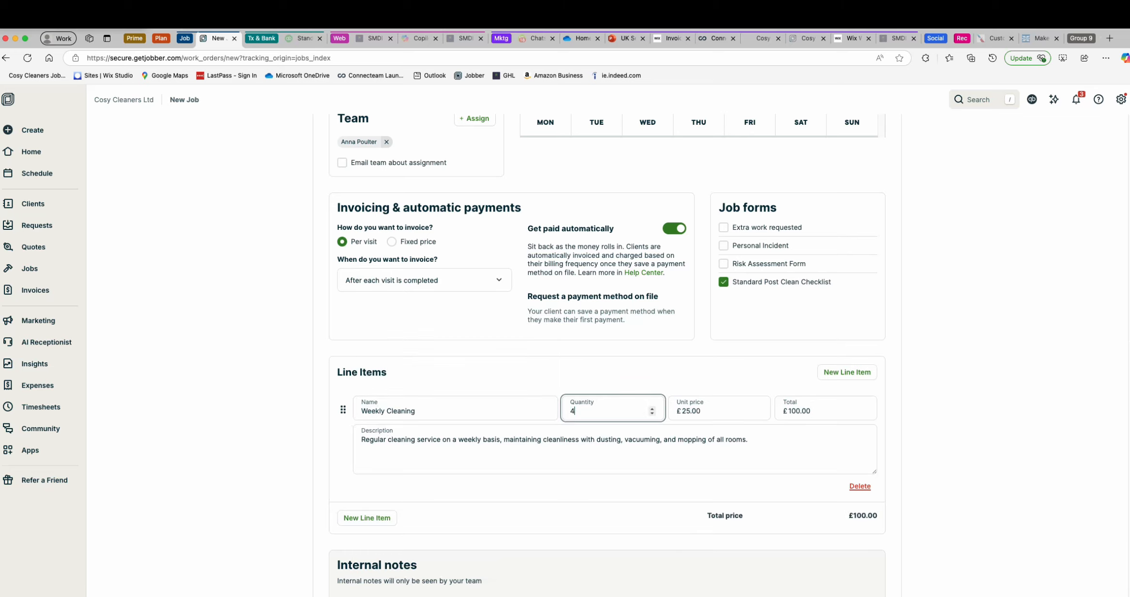
pyautogui.click(702, 411)
pyautogui.press('BackSpace')
pyautogui.press('BackSpace')
pyautogui.press('BackSpace')
pyautogui.write('22')
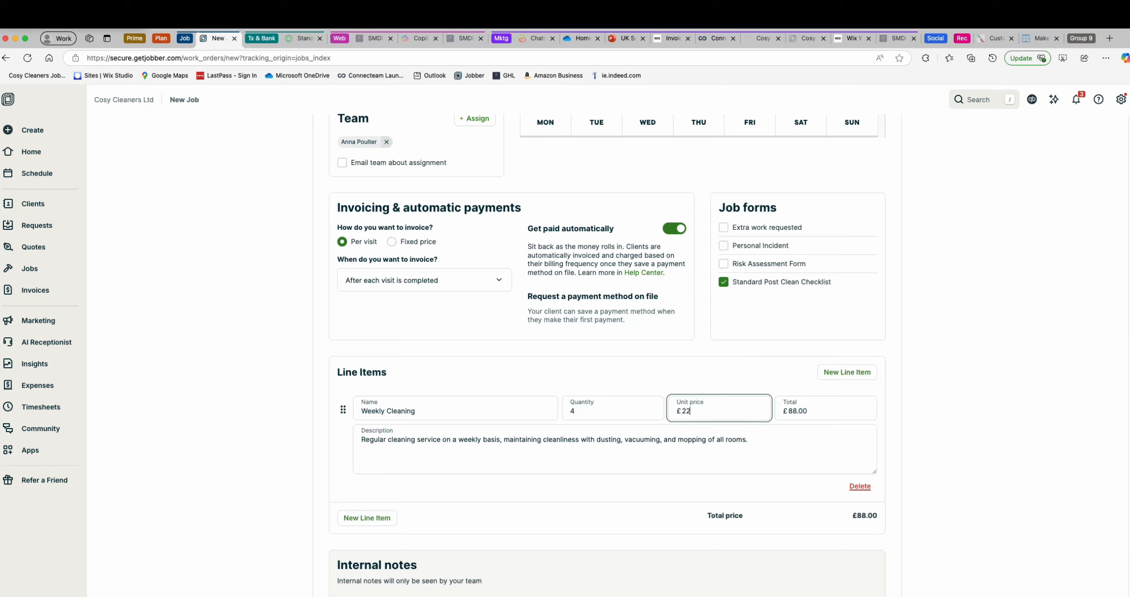
pyautogui.click(748, 441)
# Review the job form from its internal notes back to the schedule, and leave it unsaved for the invoices list.
pyautogui.scroll(-4, 607, 356)
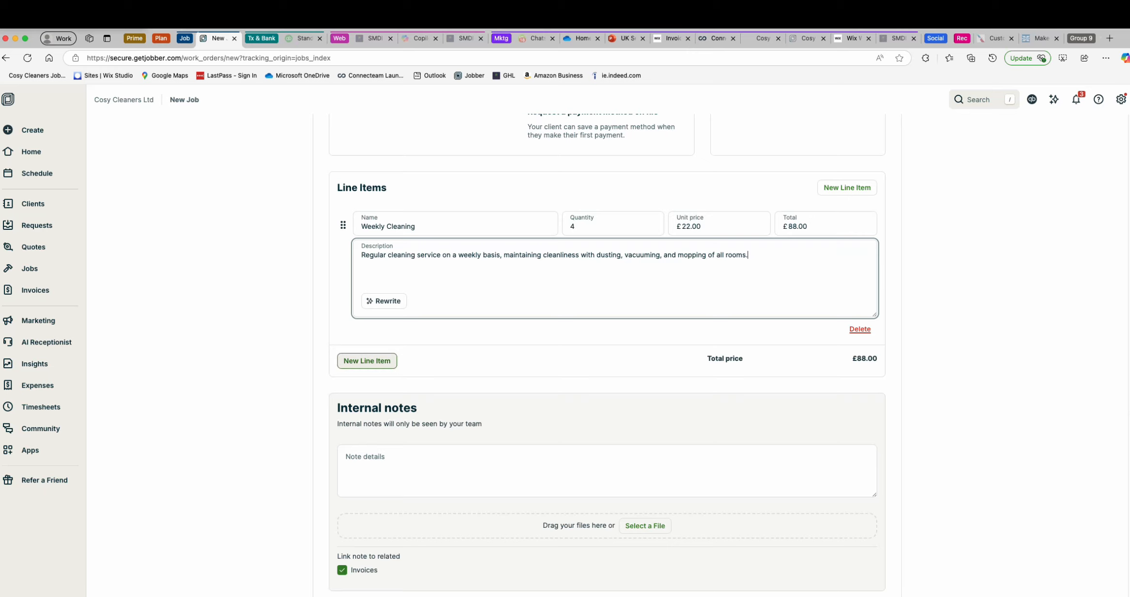
pyautogui.scroll(-1, 607, 352)
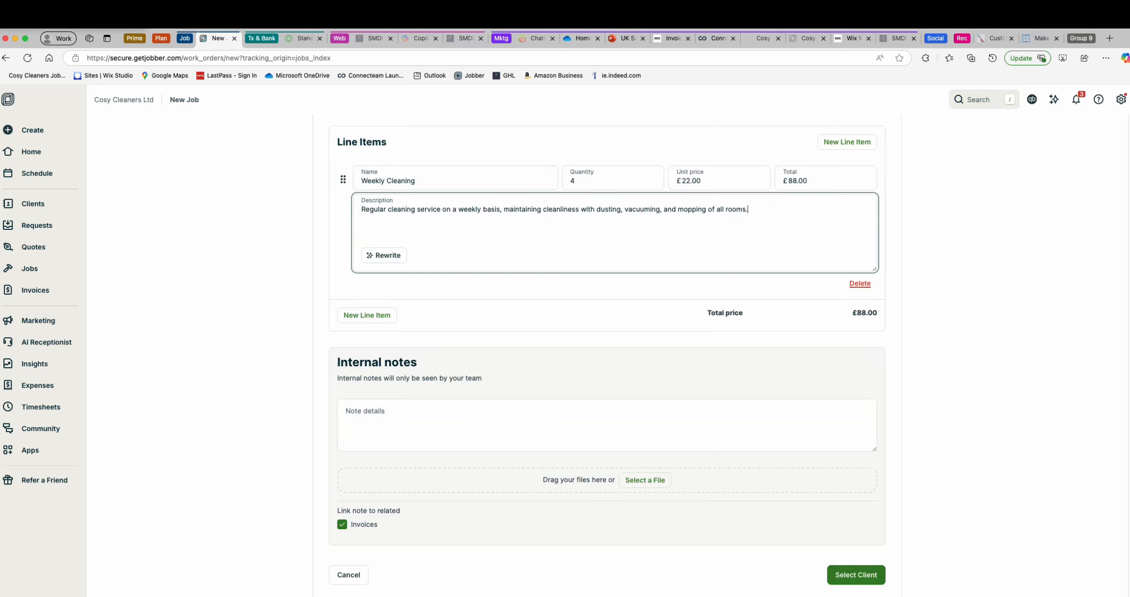
pyautogui.scroll(15, 608, 358)
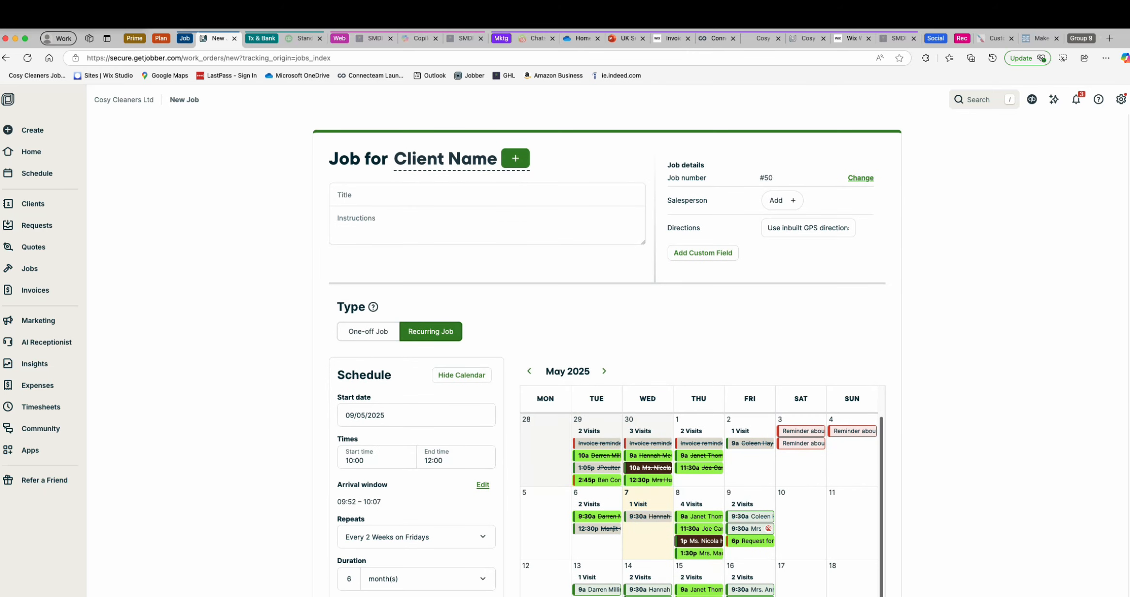
pyautogui.scroll(-6, 607, 356)
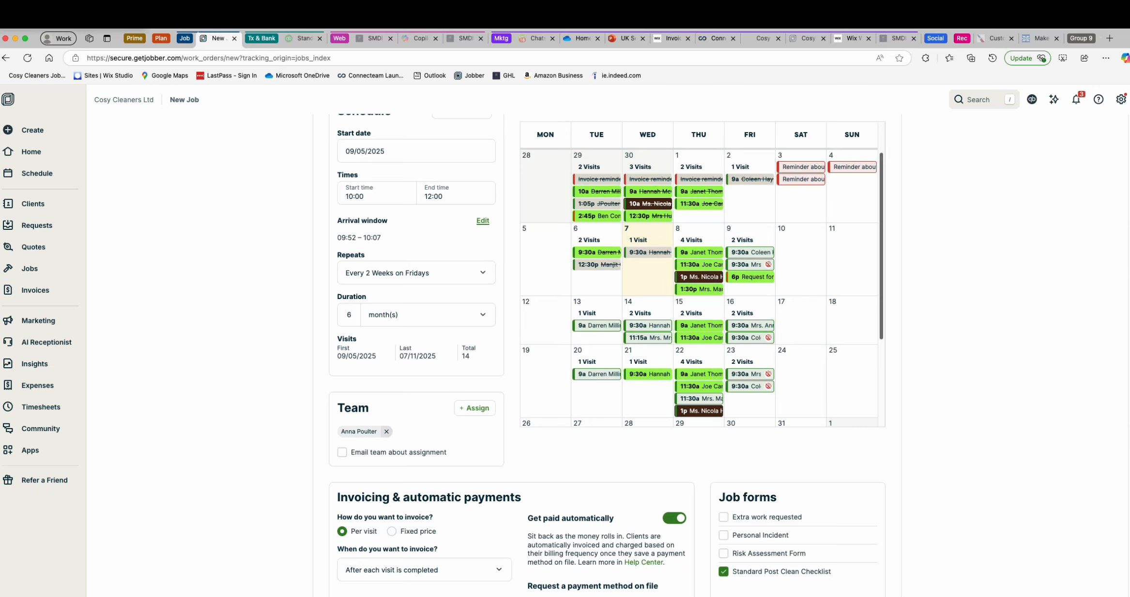
pyautogui.click(35, 290)
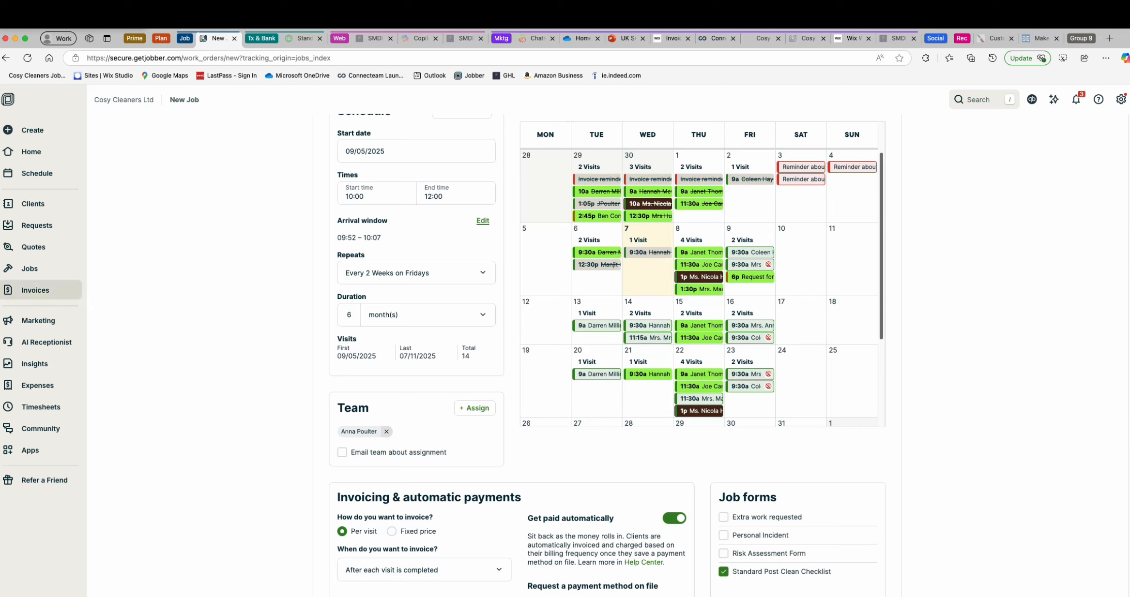
pyautogui.click(732, 241)
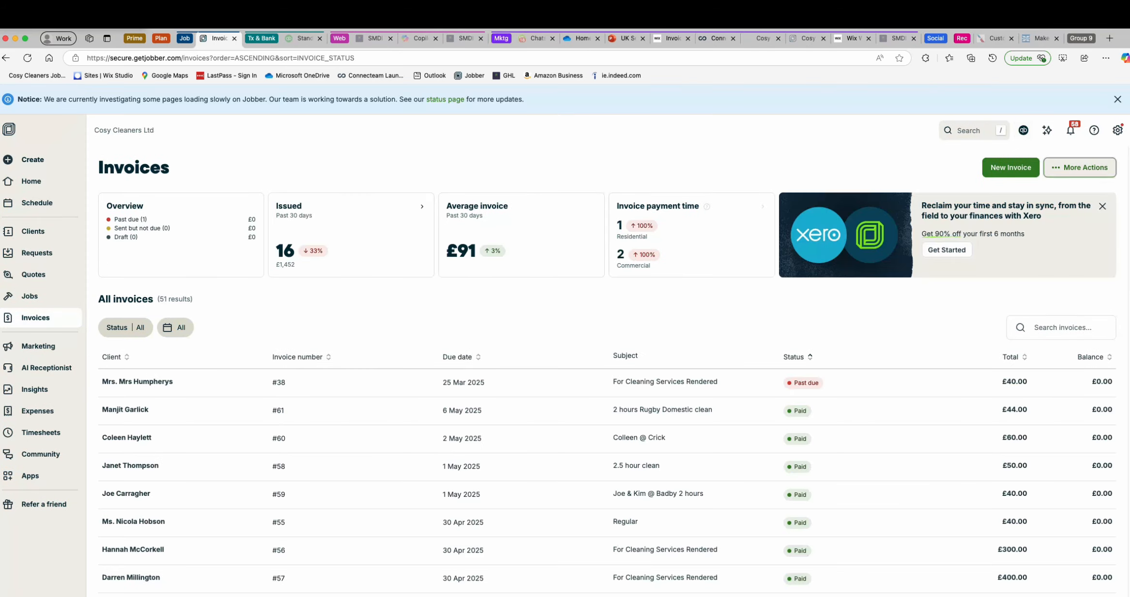
# Check the batch invoicing actions and start a new invoice for the client SMDI Ltd.
pyautogui.click(1080, 168)
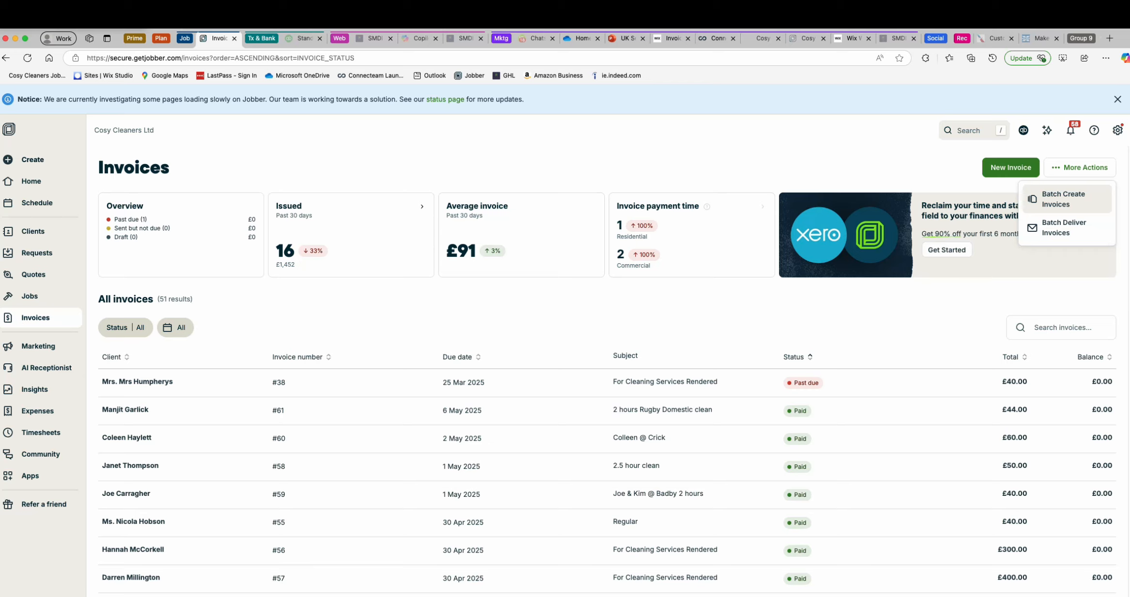
pyautogui.click(1011, 168)
pyautogui.click(1011, 168)
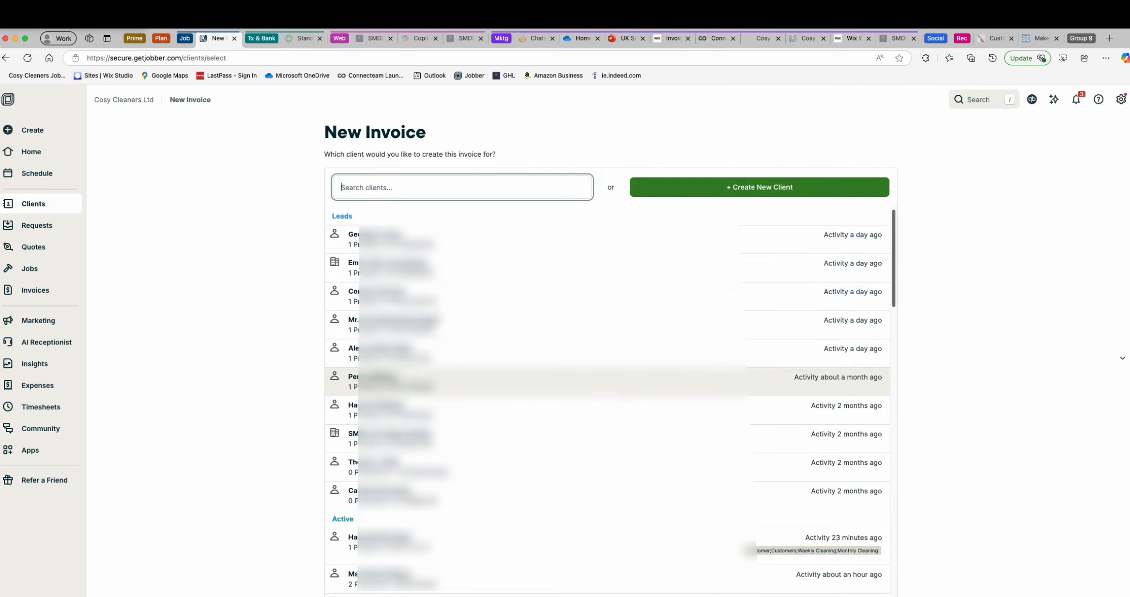
pyautogui.click(606, 438)
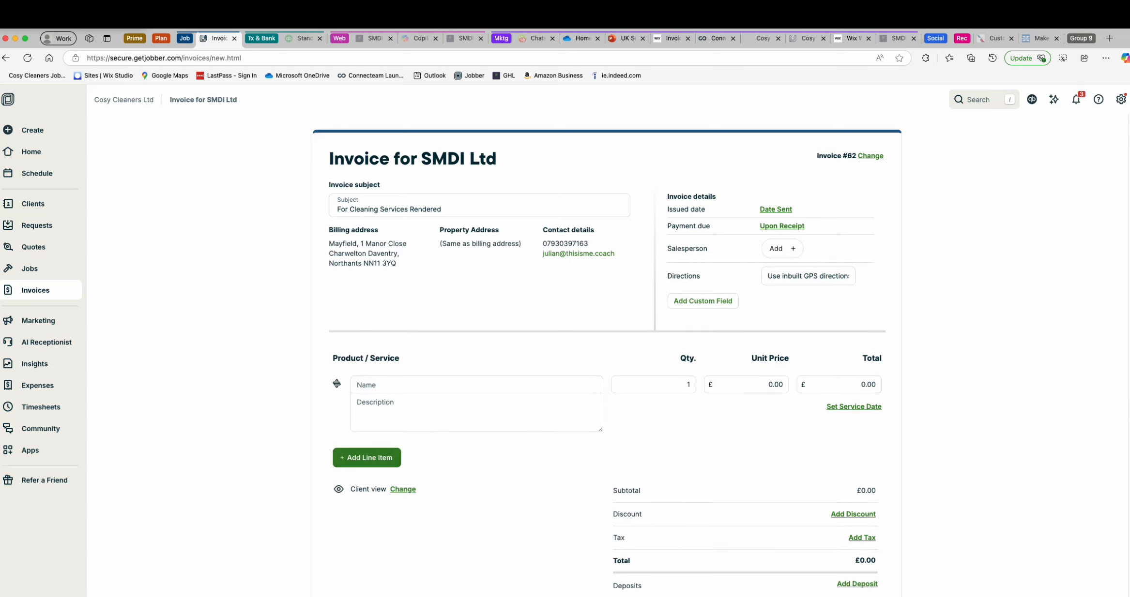
# Fill the invoice's first line item with the Weekly Cleaning service.
pyautogui.scroll(-3, 607, 355)
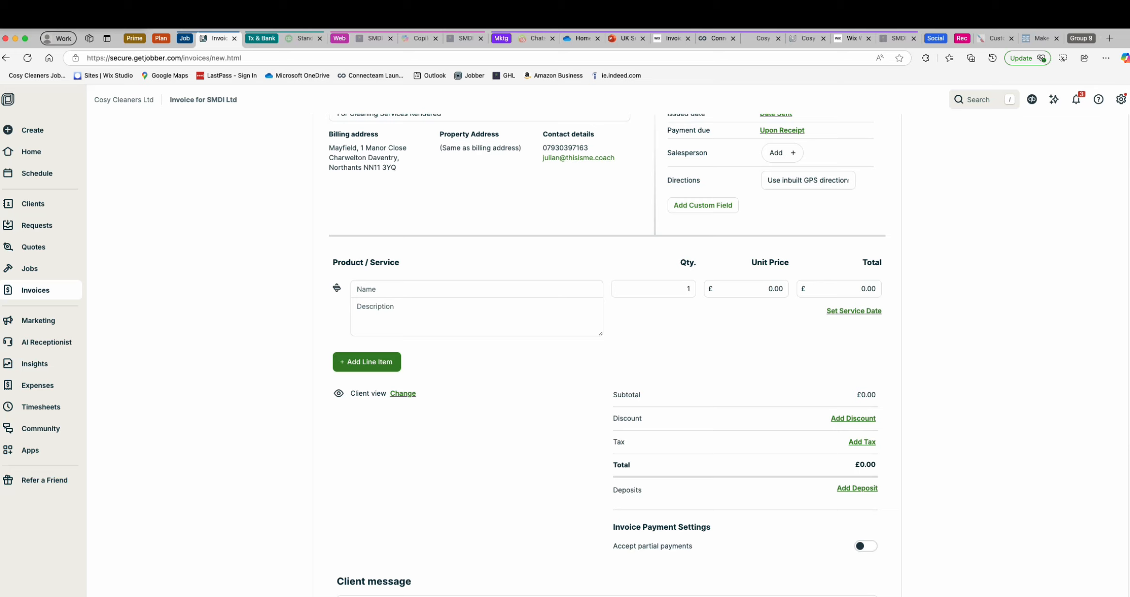
pyautogui.click(476, 289)
pyautogui.press('Down')
pyautogui.press('Down')
pyautogui.press('Down')
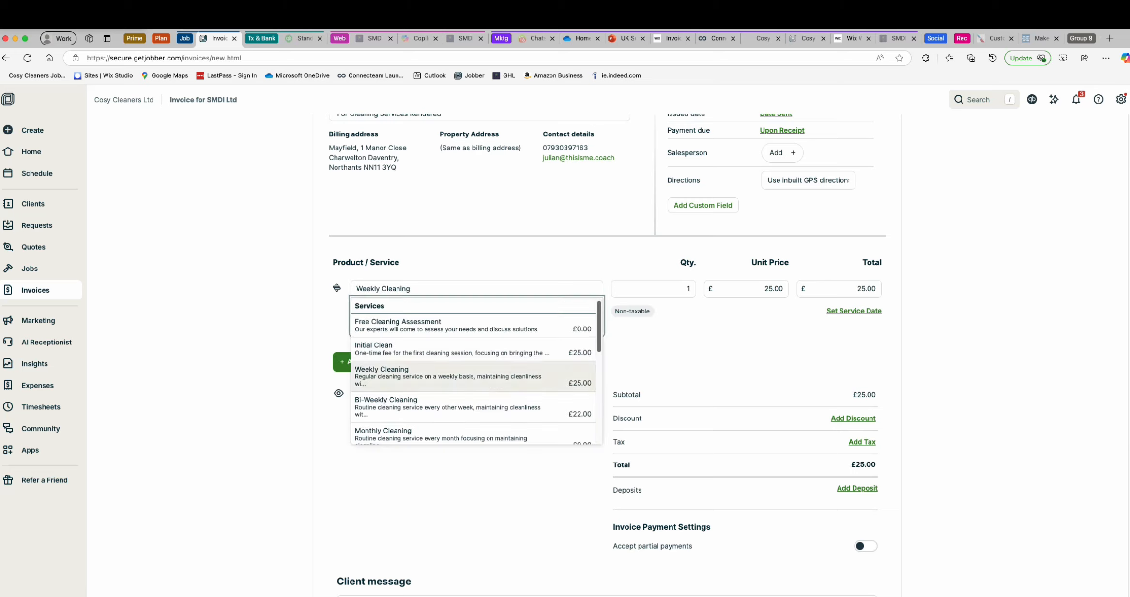
pyautogui.press('Return')
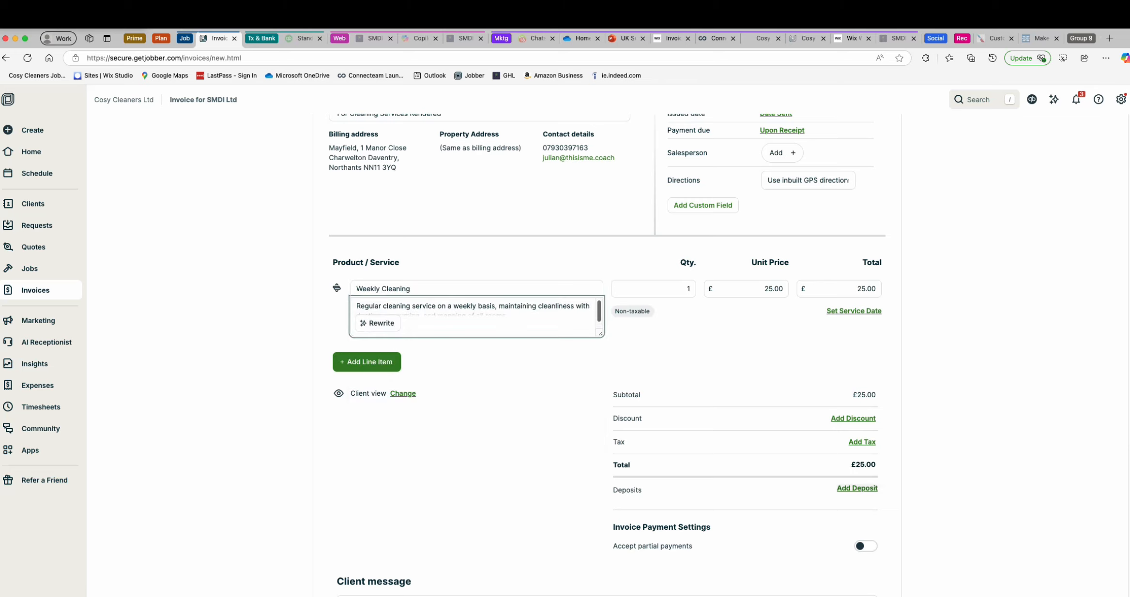
# Look at the invoice's new deposit options and dismiss them without adding a deposit or reloading the page.
pyautogui.click(857, 488)
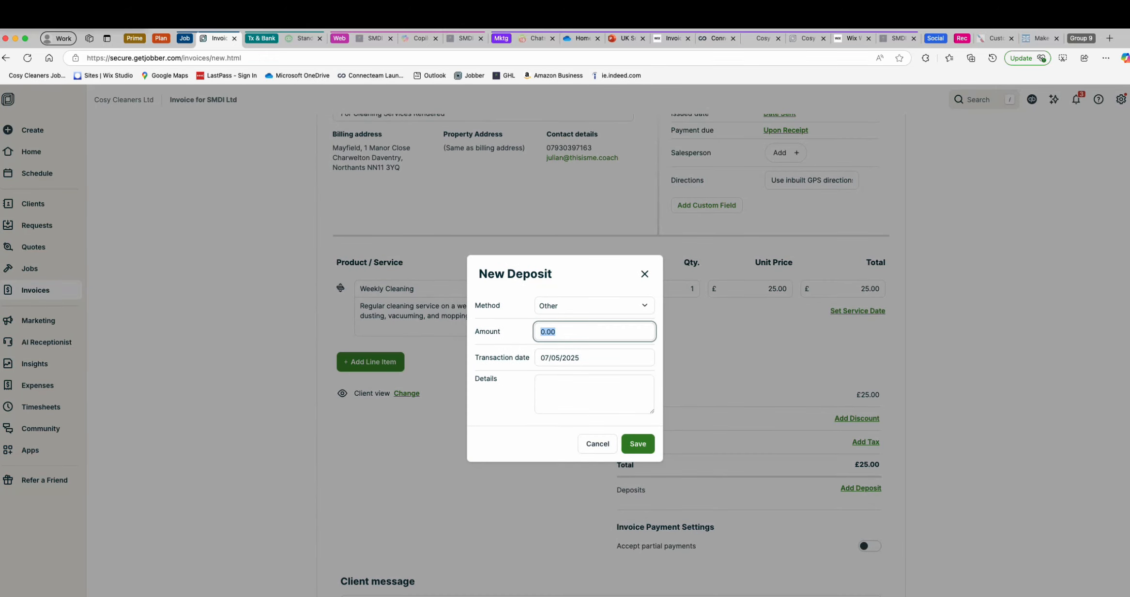
pyautogui.press('super+r')
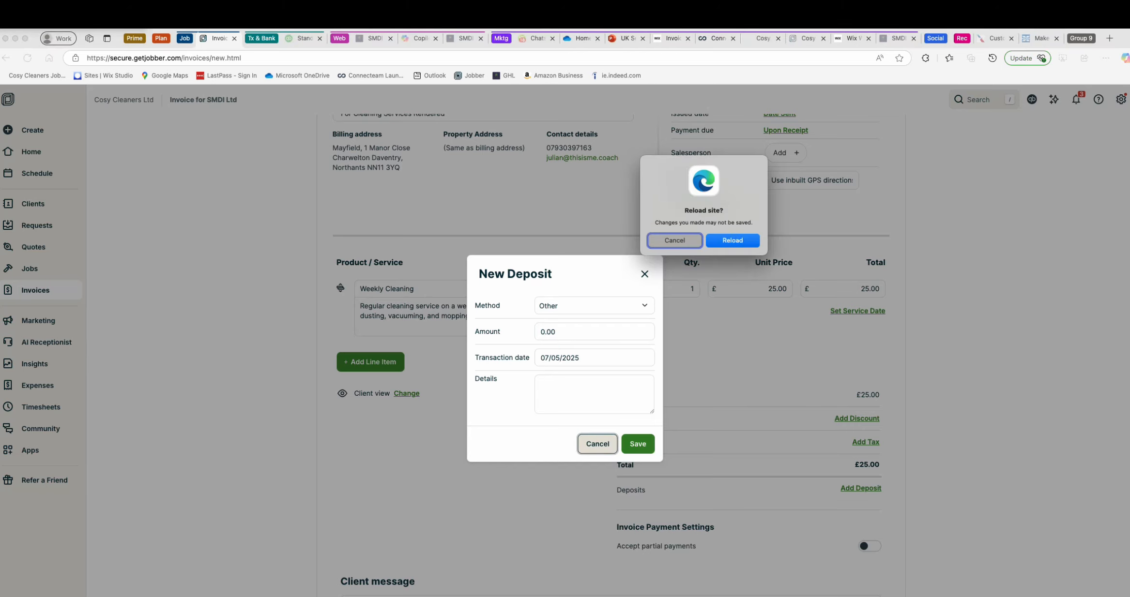
pyautogui.click(675, 241)
# Examine the invoice's client message, contract, internal notes and save-and-send options, and return to its heading.
pyautogui.scroll(-6, 608, 341)
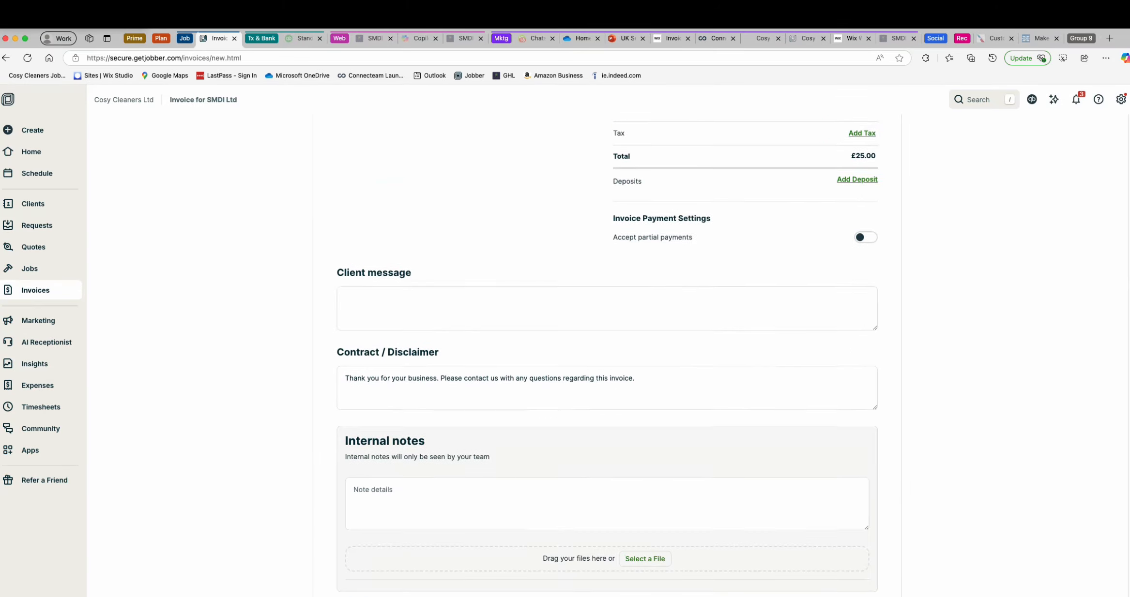
pyautogui.scroll(-1, 607, 341)
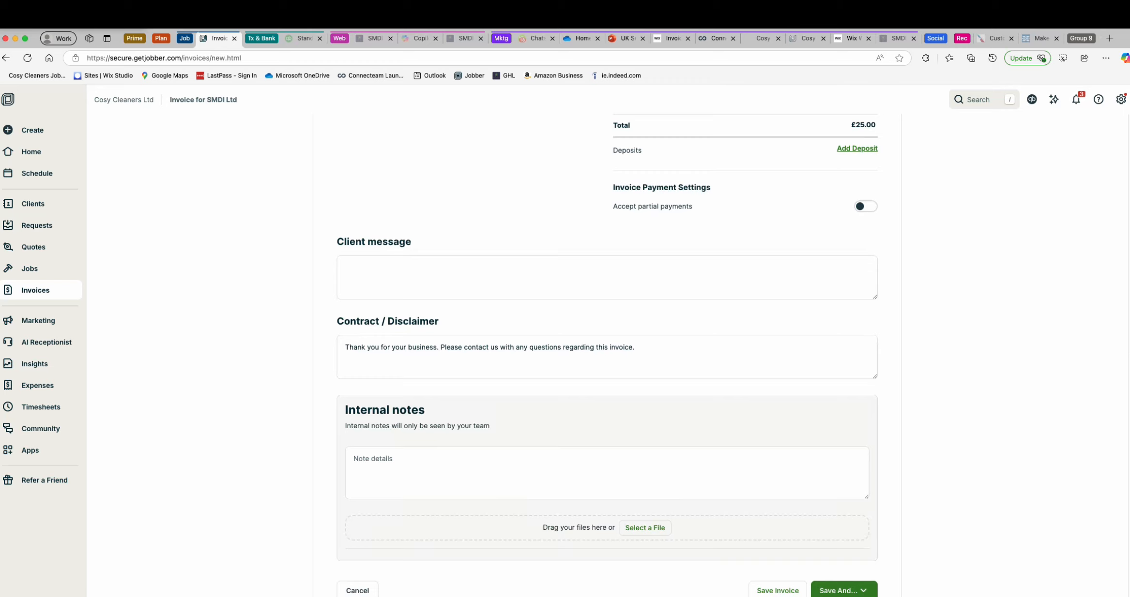
pyautogui.click(635, 348)
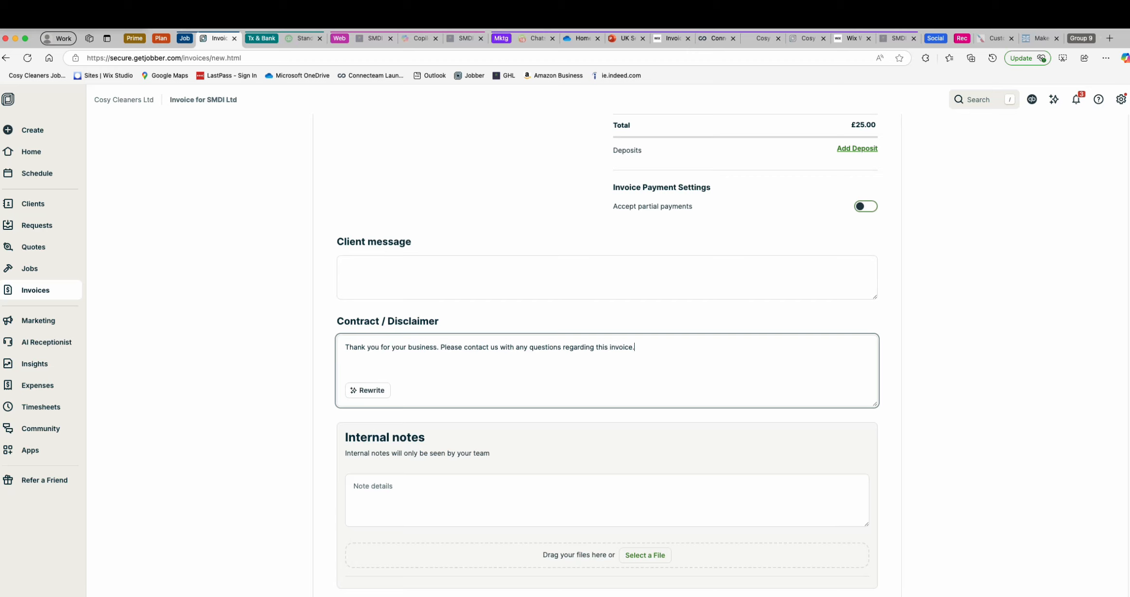
pyautogui.scroll(-1, 607, 355)
pyautogui.scroll(-1, 607, 355)
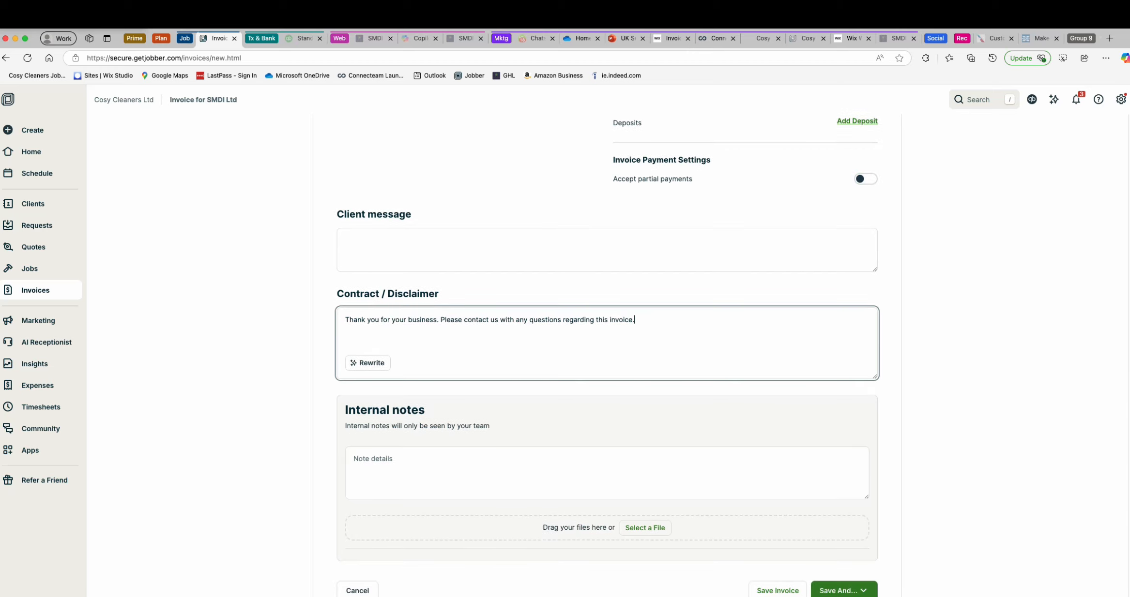
pyautogui.click(844, 590)
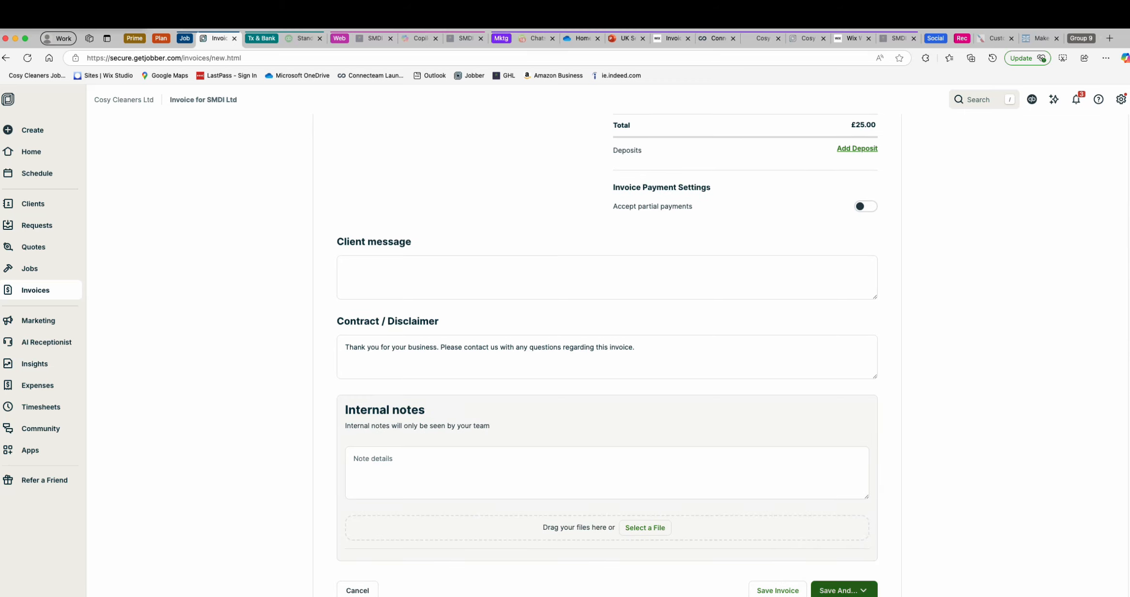
pyautogui.click(844, 590)
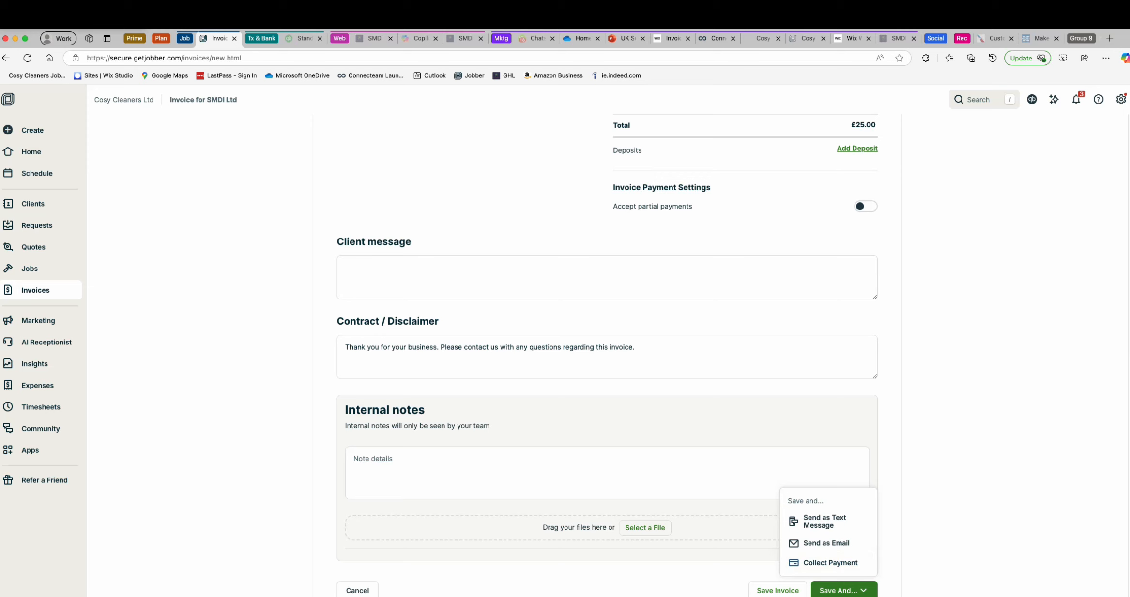
pyautogui.press('Escape')
pyautogui.scroll(9, 607, 356)
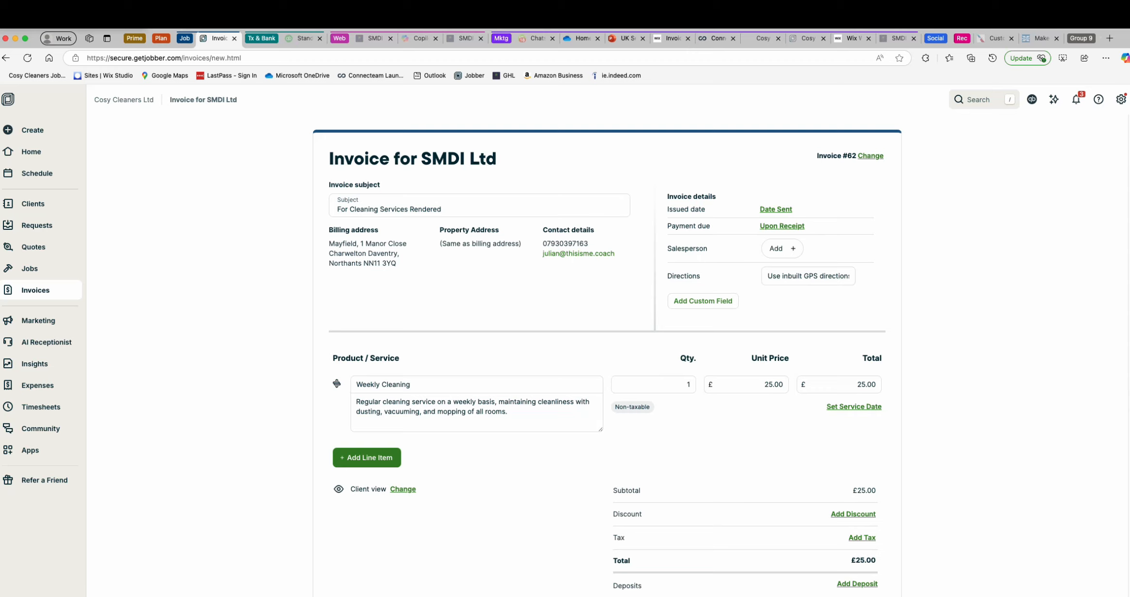
# View the GoHighLevel dashboard, and back in Jobber leave the invoice unsaved to open the marketing overview.
pyautogui.click(899, 39)
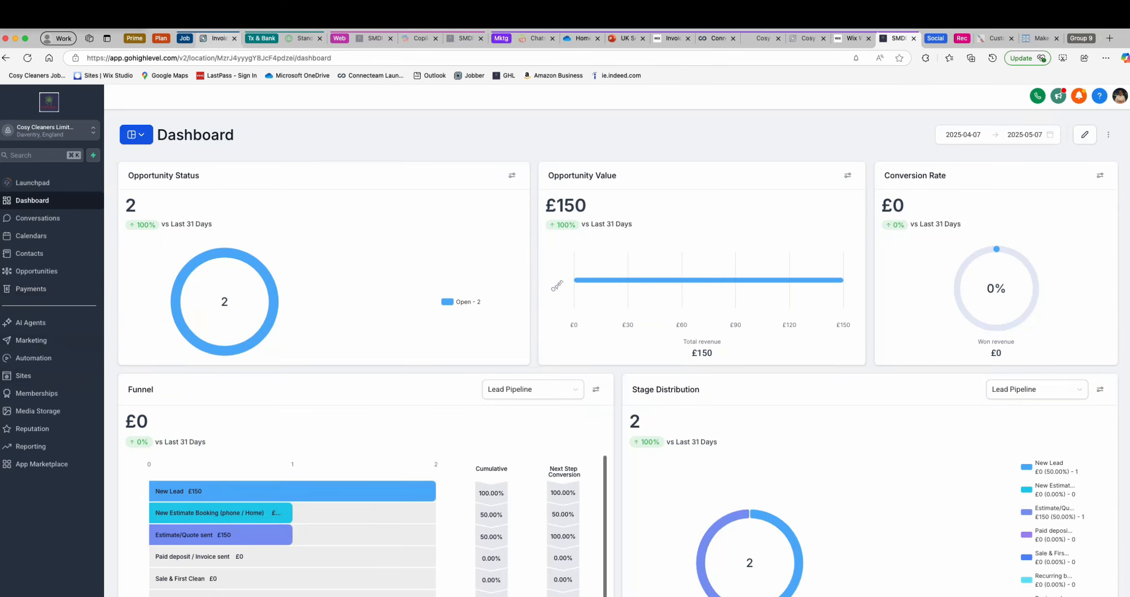
pyautogui.click(218, 39)
pyautogui.click(38, 321)
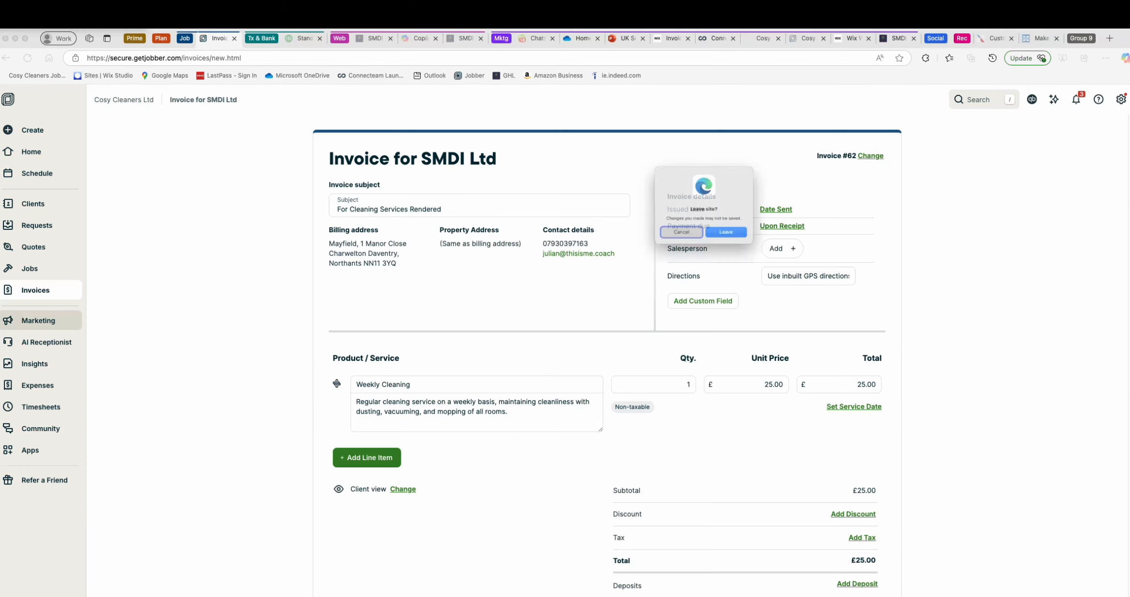
pyautogui.click(732, 240)
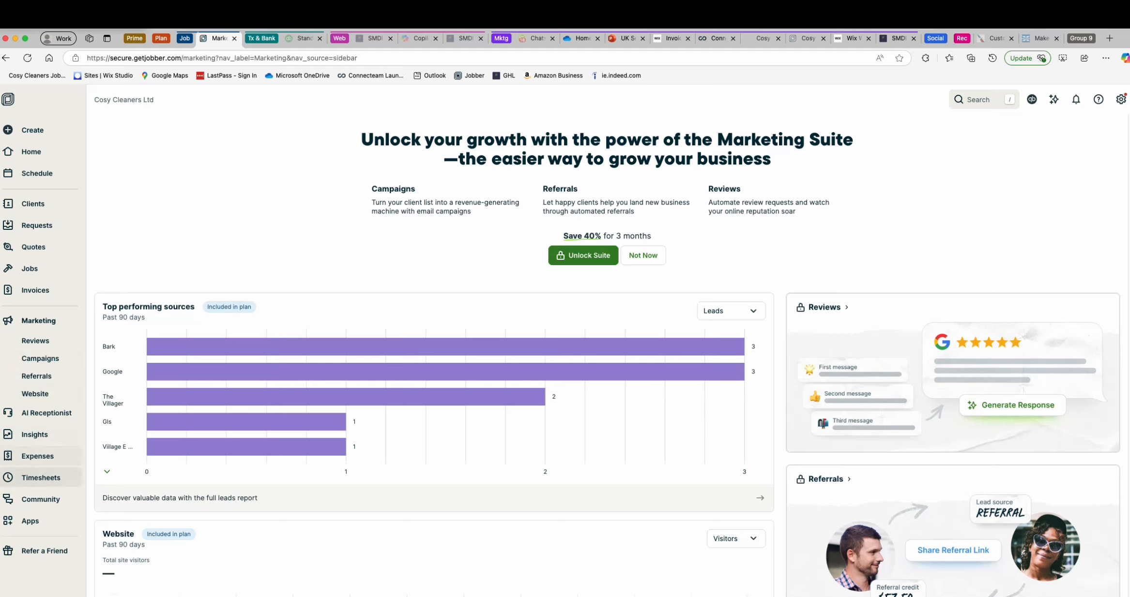
# Look over the AI Receptionist page and the home dashboard's workflow, appointments and business performance.
pyautogui.click(47, 413)
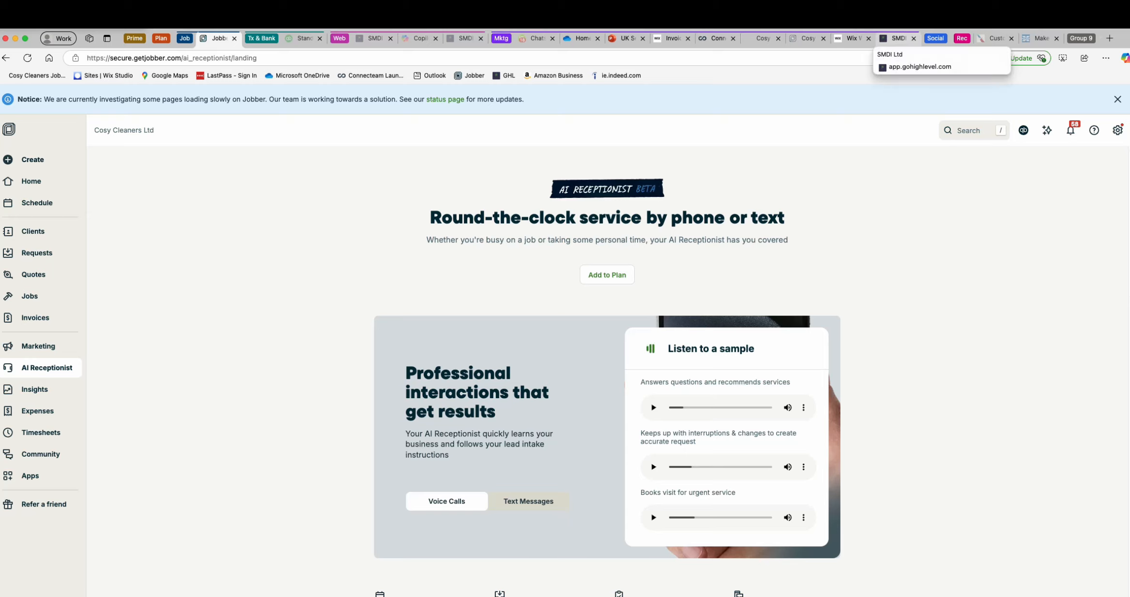
pyautogui.click(31, 181)
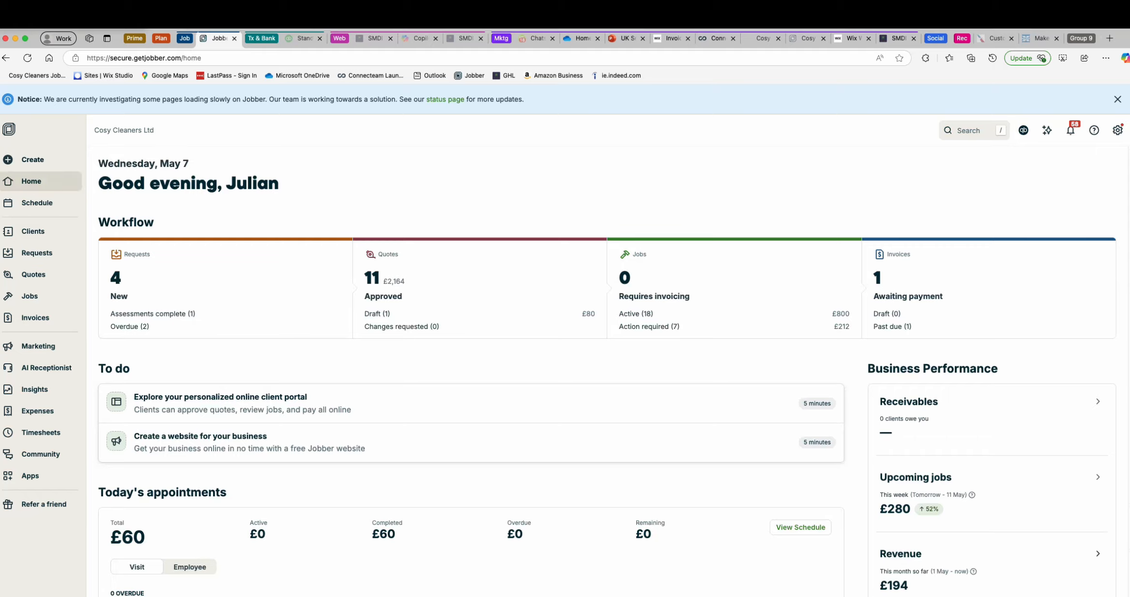
pyautogui.scroll(-3, 605, 376)
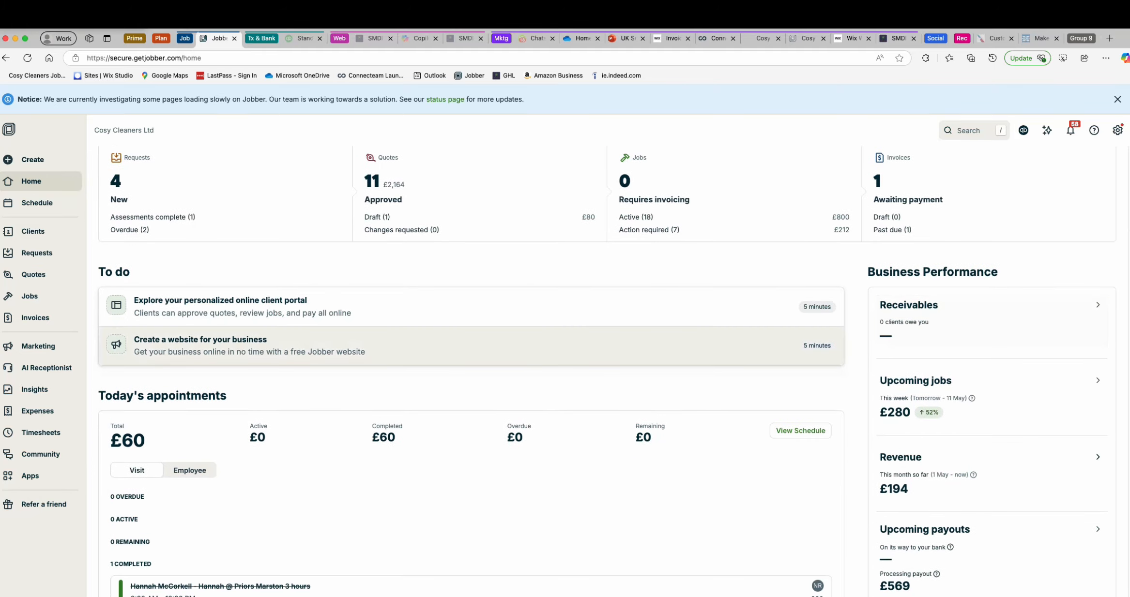
# View a paid invoice, and examine a client's record with its properties, active work, schedule and billing history.
pyautogui.click(36, 318)
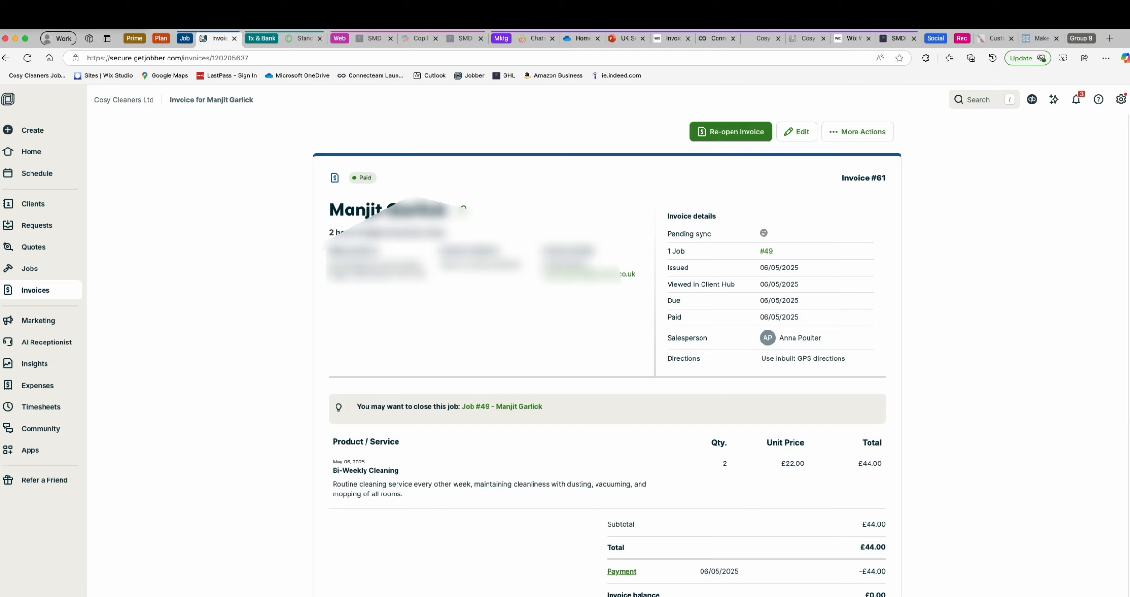
pyautogui.click(33, 203)
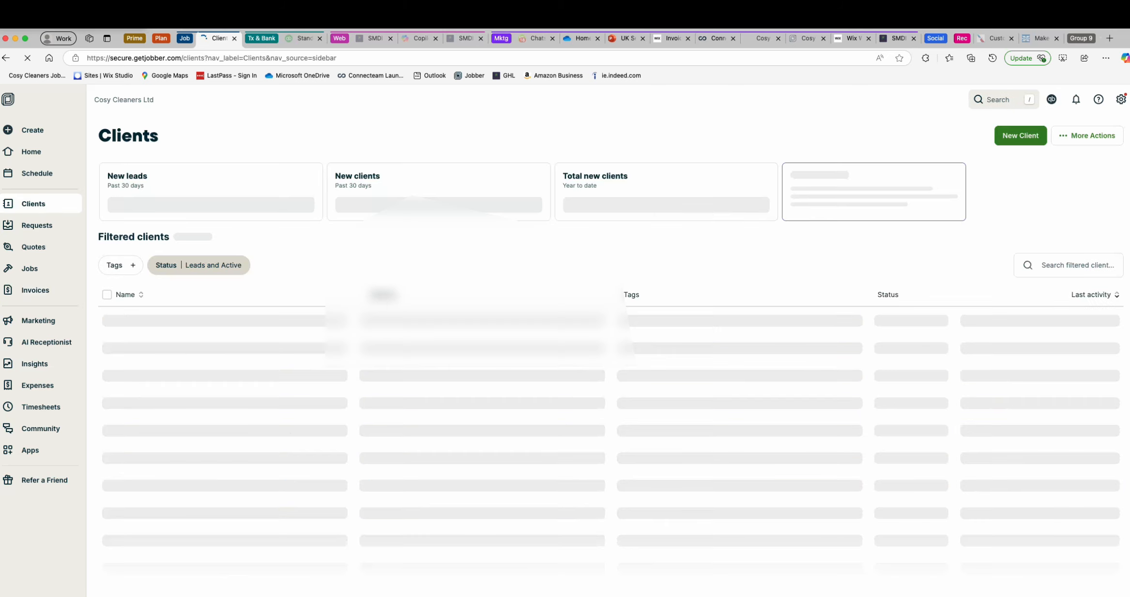
pyautogui.scroll(-5, 615, 368)
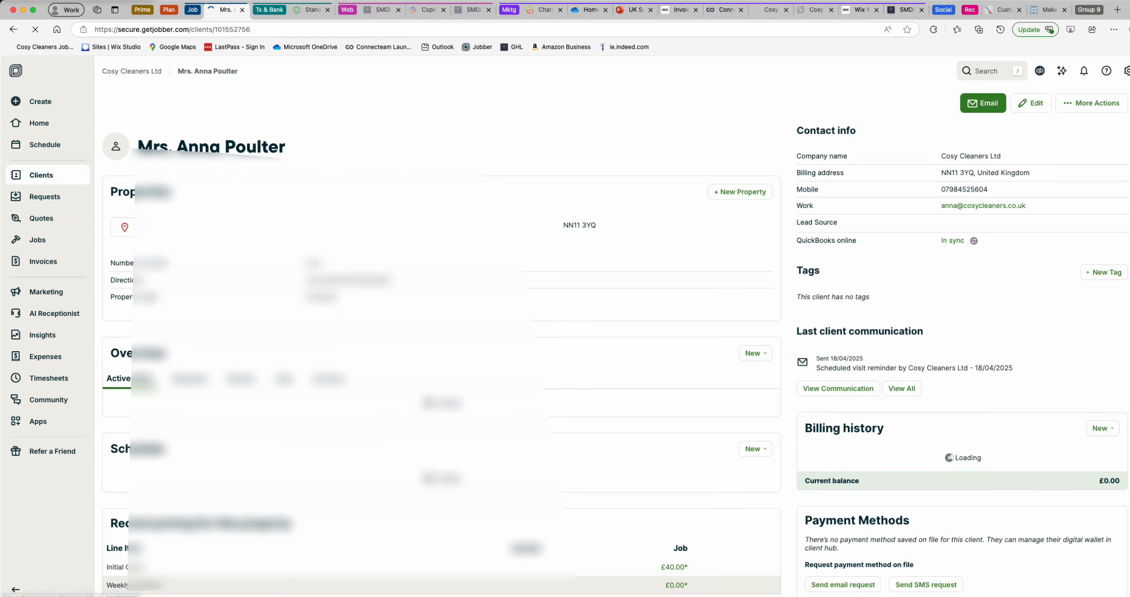
pyautogui.scroll(-2, 615, 339)
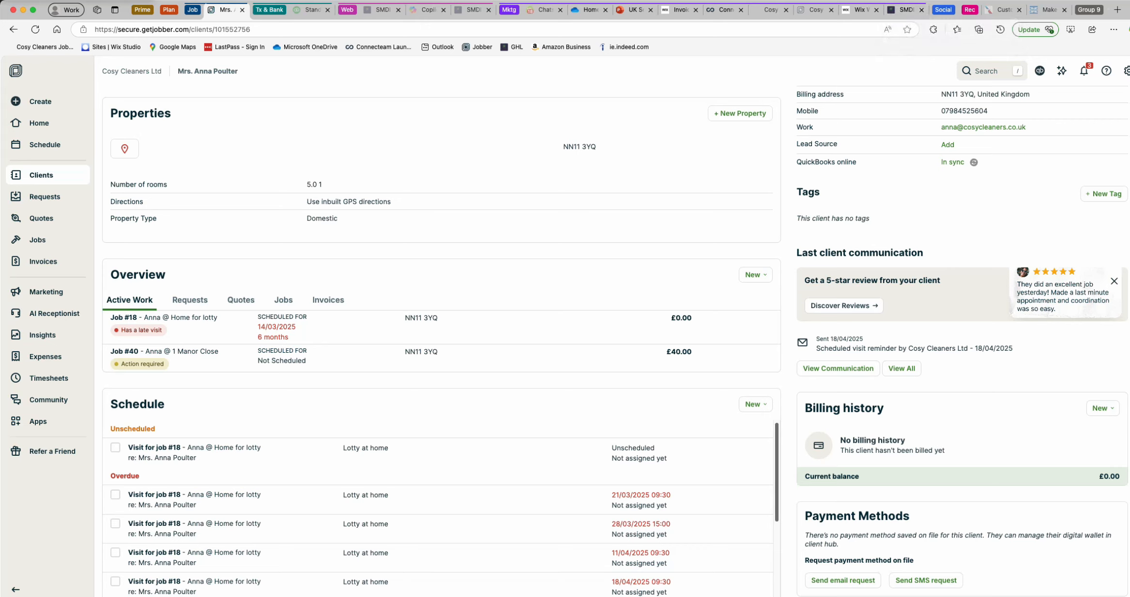
pyautogui.scroll(2, 567, 339)
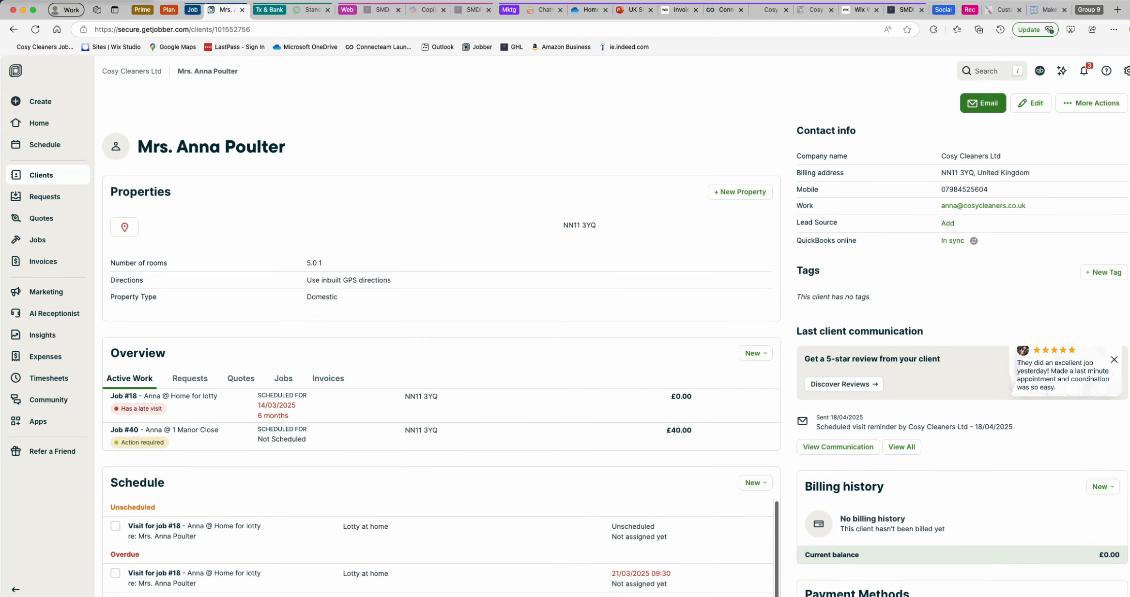
# Return to the home dashboard and open the company settings.
pyautogui.click(47, 123)
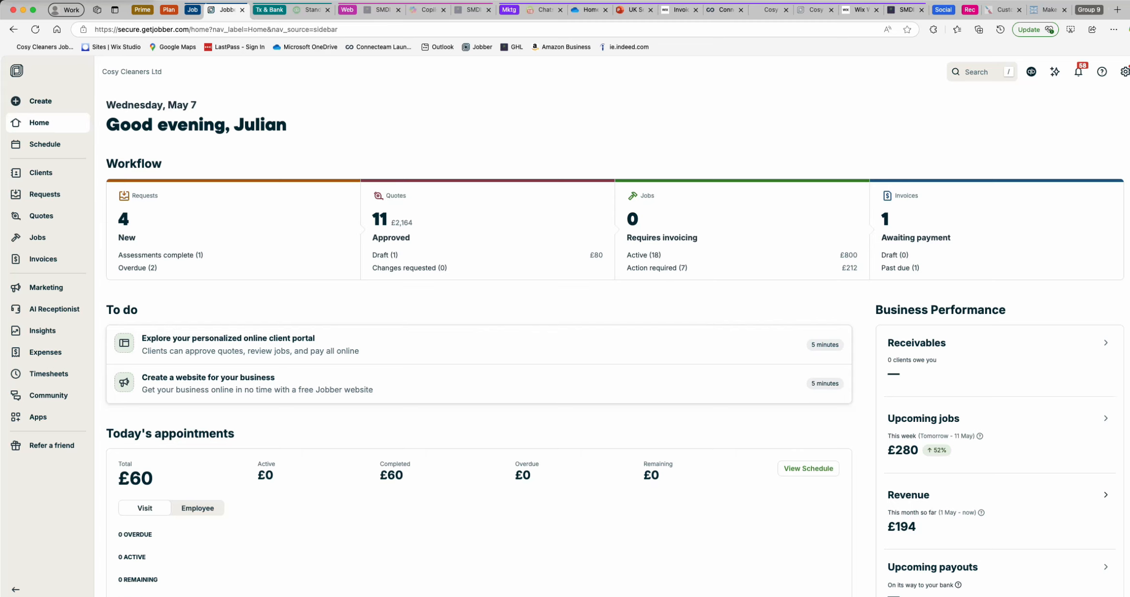
pyautogui.click(1125, 72)
pyautogui.click(1011, 131)
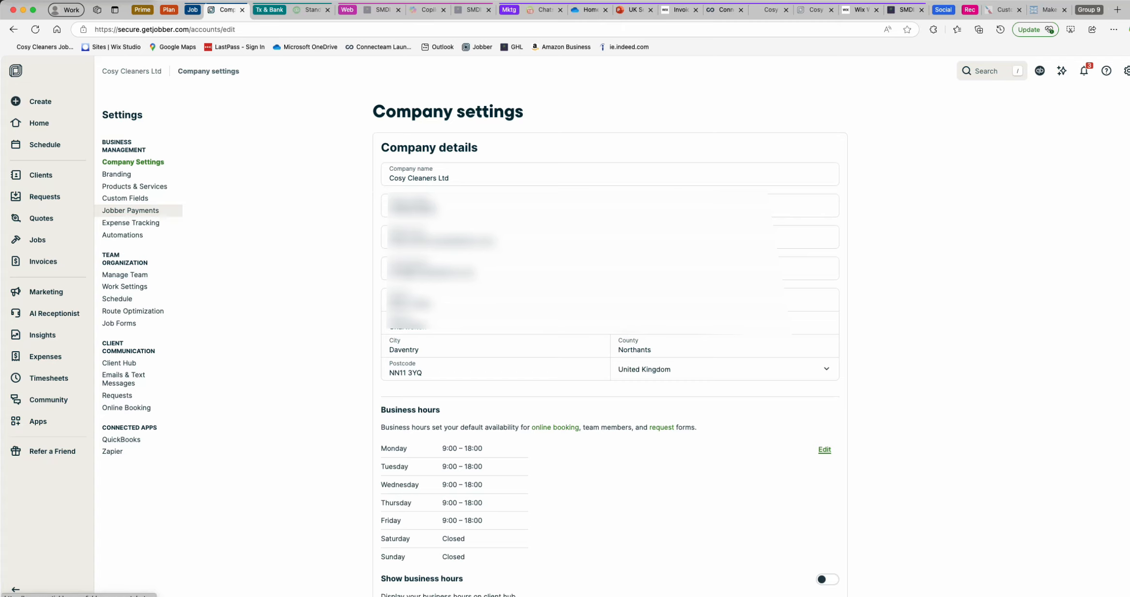
# Look over the products and services list and the Bi-Weekly Cleaning item's details, closing the item without changes.
pyautogui.click(135, 186)
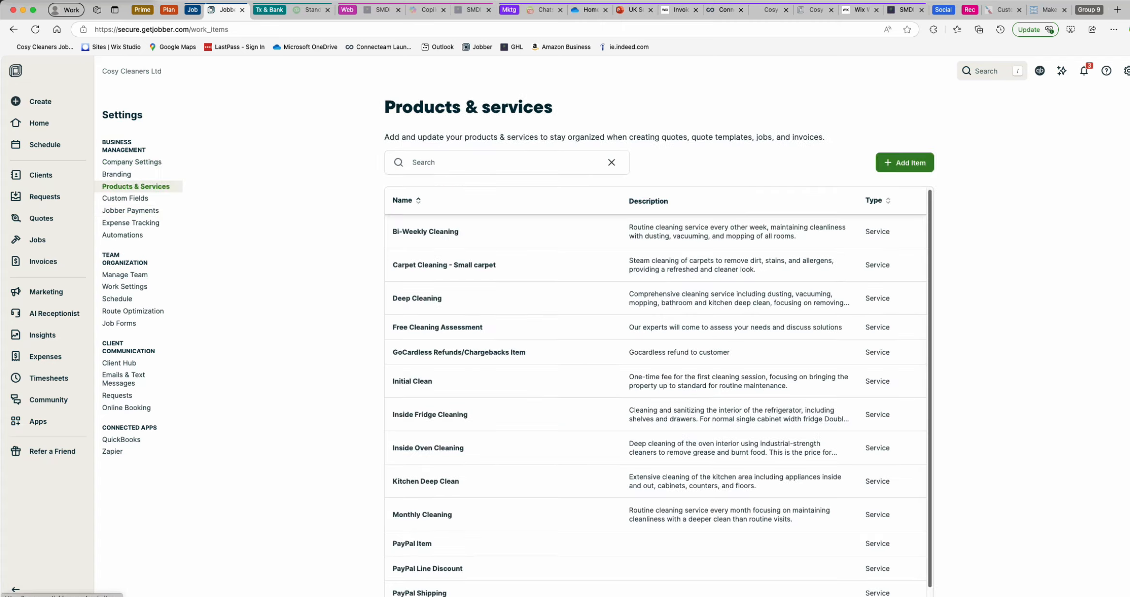
pyautogui.scroll(-2, 659, 392)
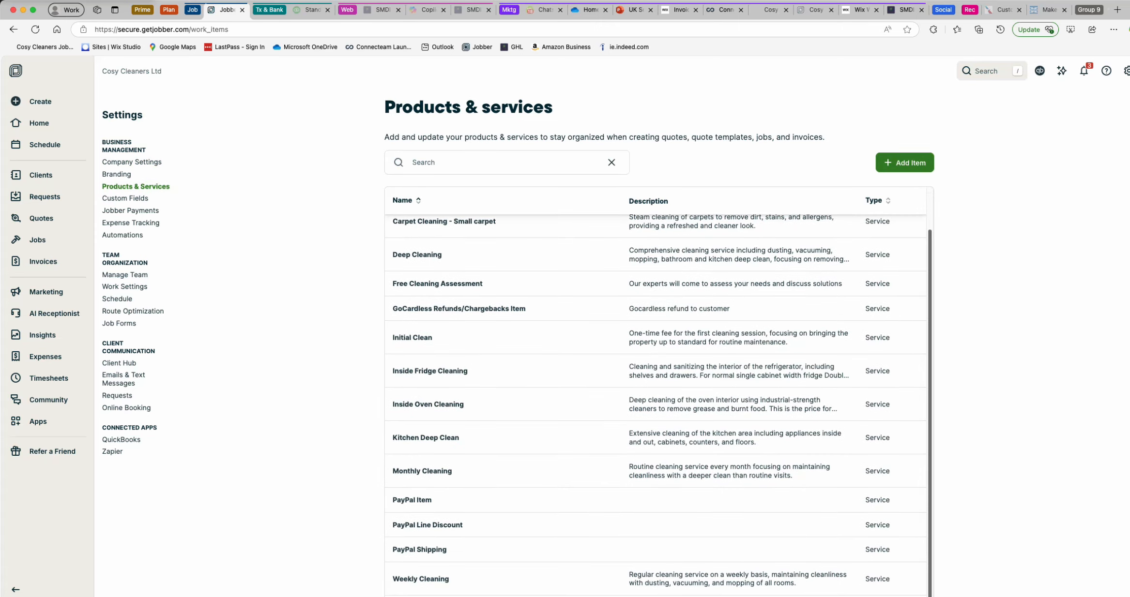
pyautogui.scroll(2, 659, 392)
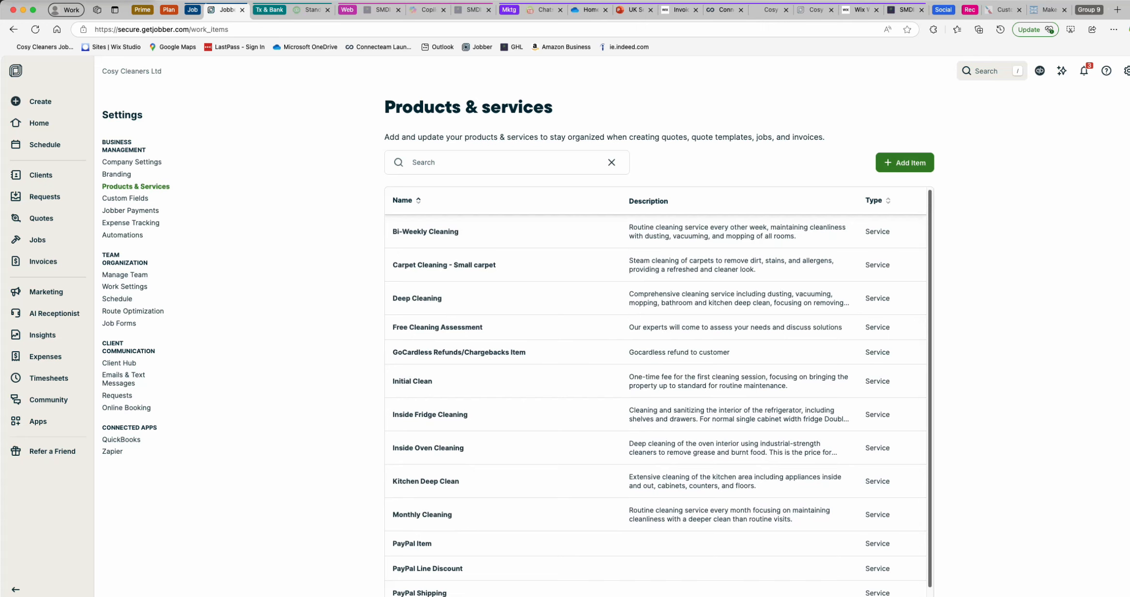
pyautogui.click(426, 232)
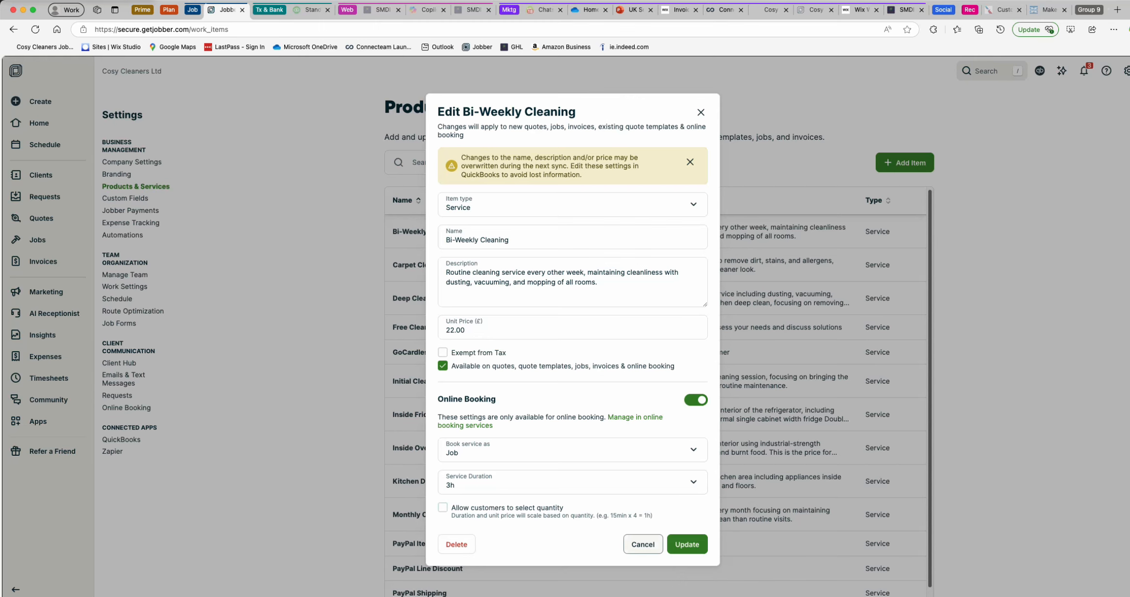
pyautogui.click(643, 544)
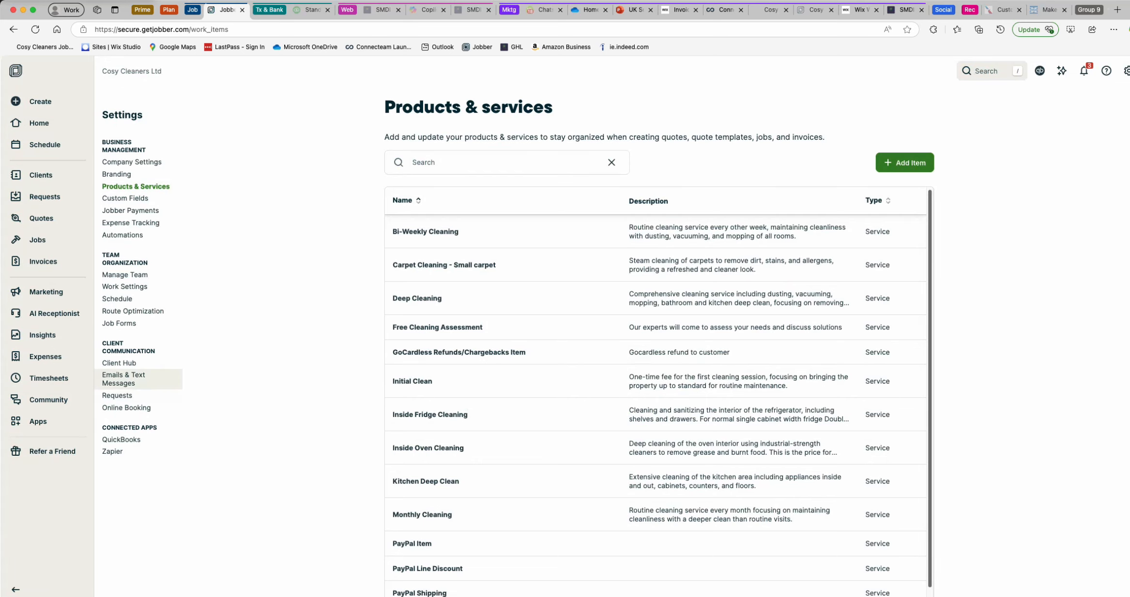
# Examine the client email and text message settings and the New invoice email template, leaving the template without saving.
pyautogui.click(124, 376)
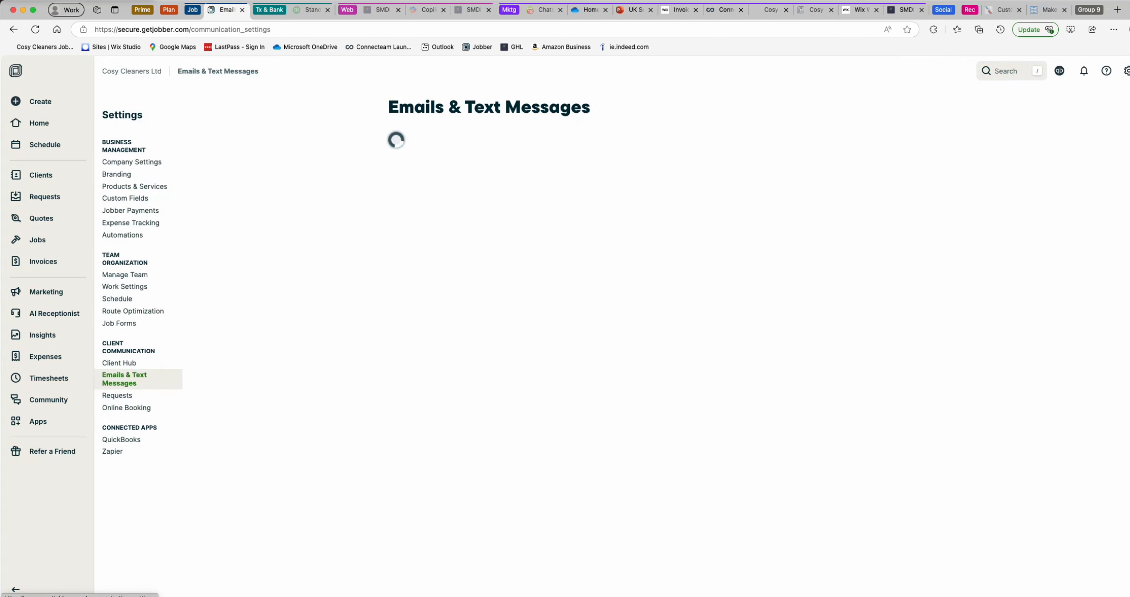
pyautogui.scroll(-5, 581, 339)
pyautogui.scroll(-12, 657, 339)
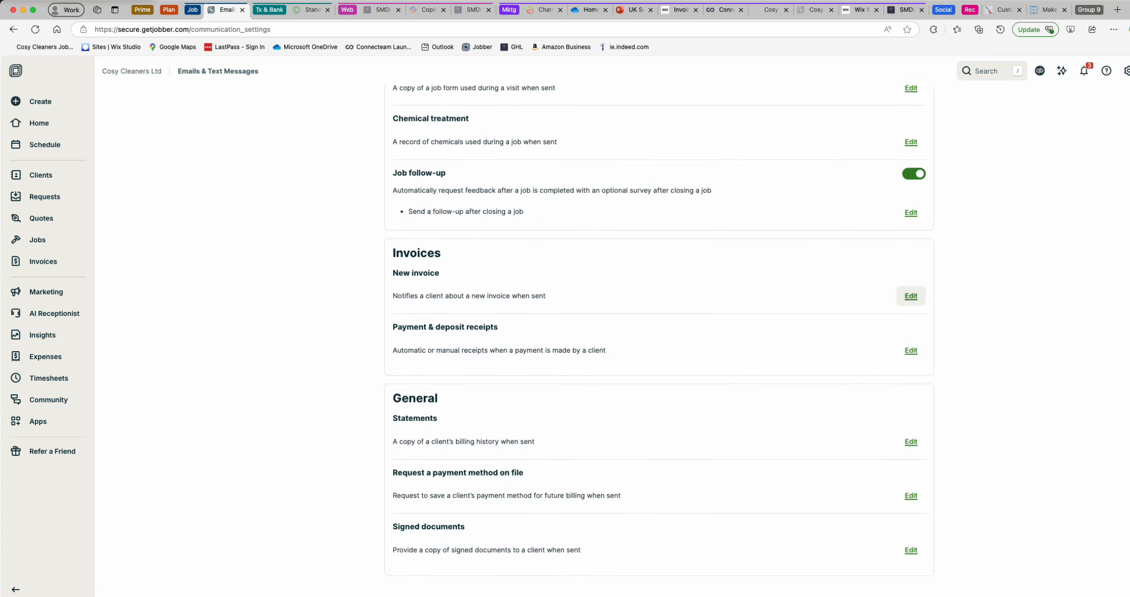
pyautogui.click(911, 296)
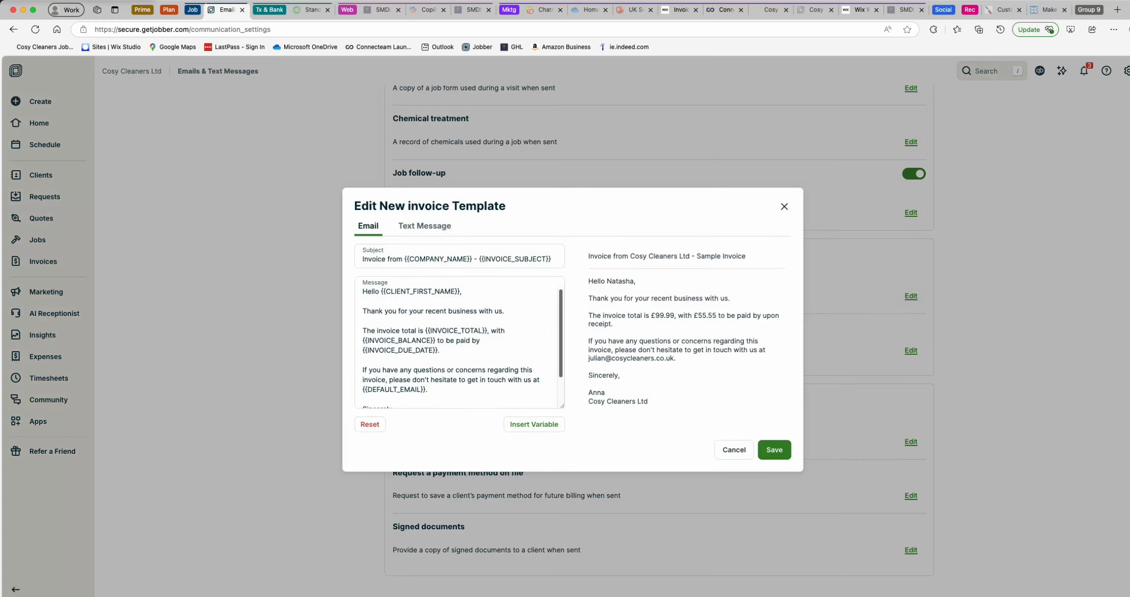
pyautogui.click(460, 343)
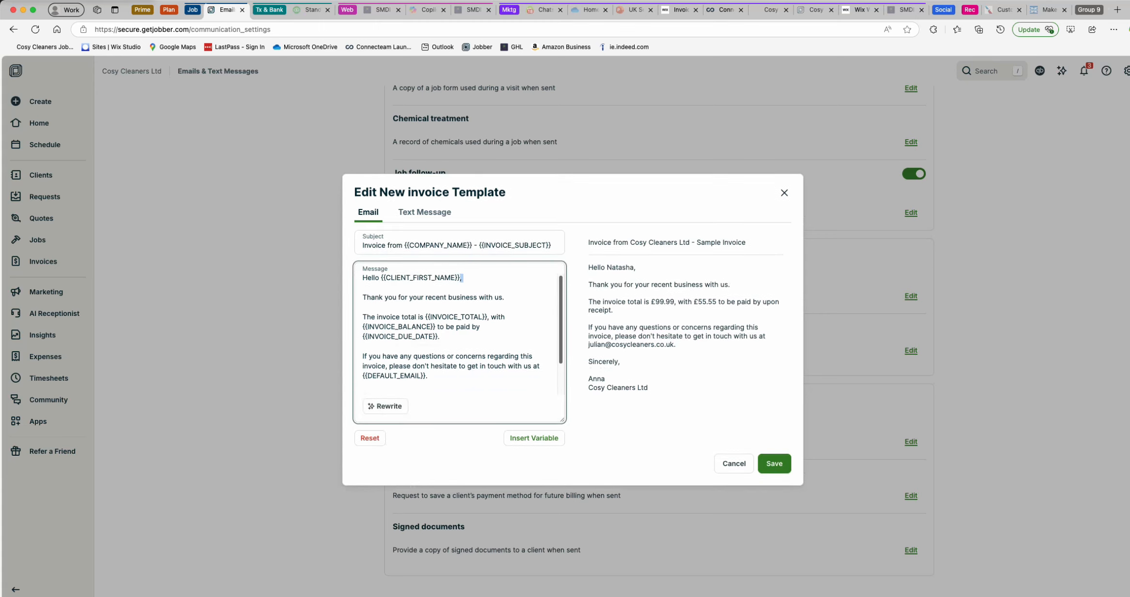
pyautogui.scroll(-2, 460, 342)
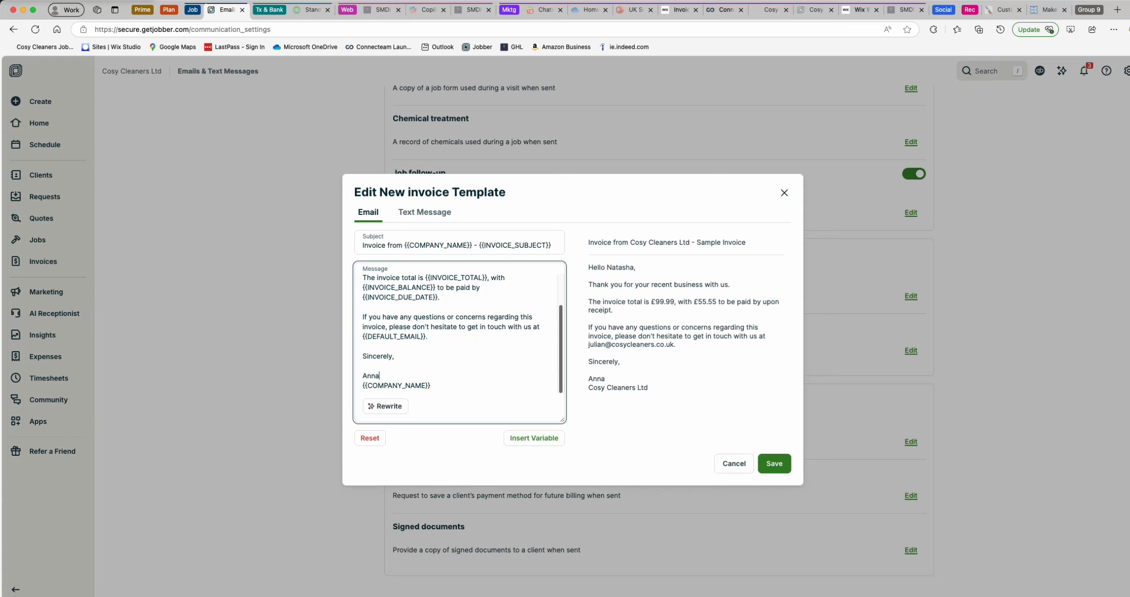
pyautogui.scroll(2, 460, 334)
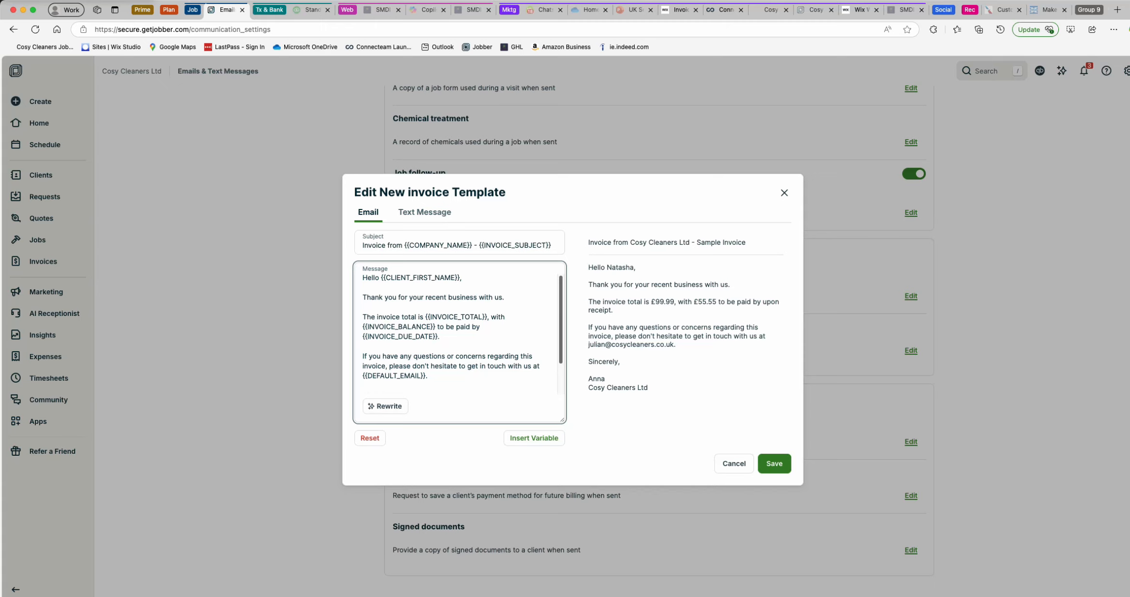
pyautogui.click(734, 465)
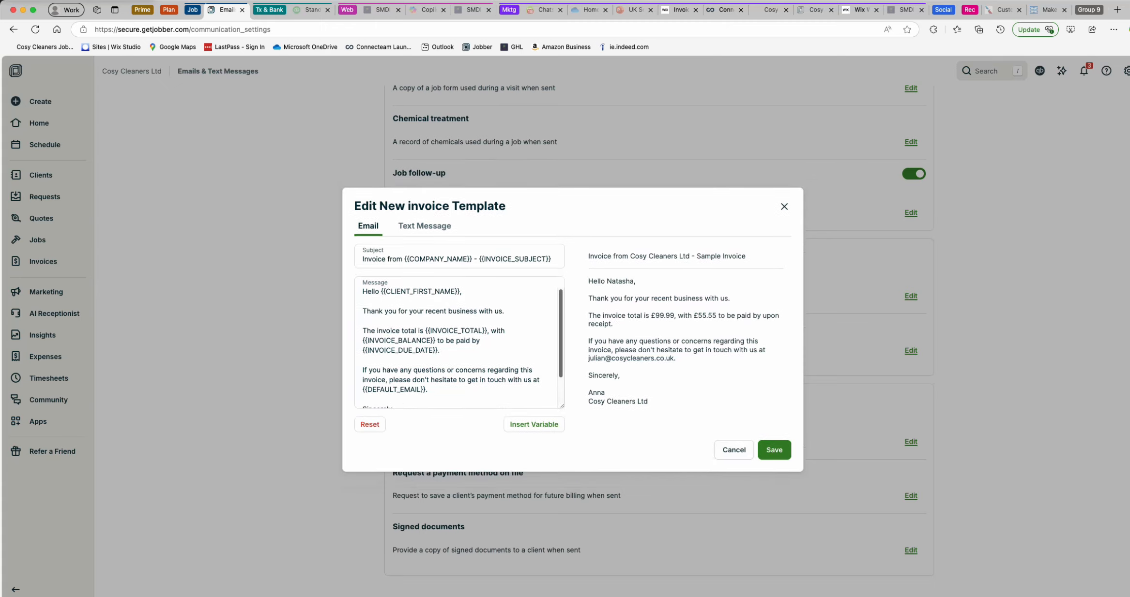
pyautogui.click(734, 449)
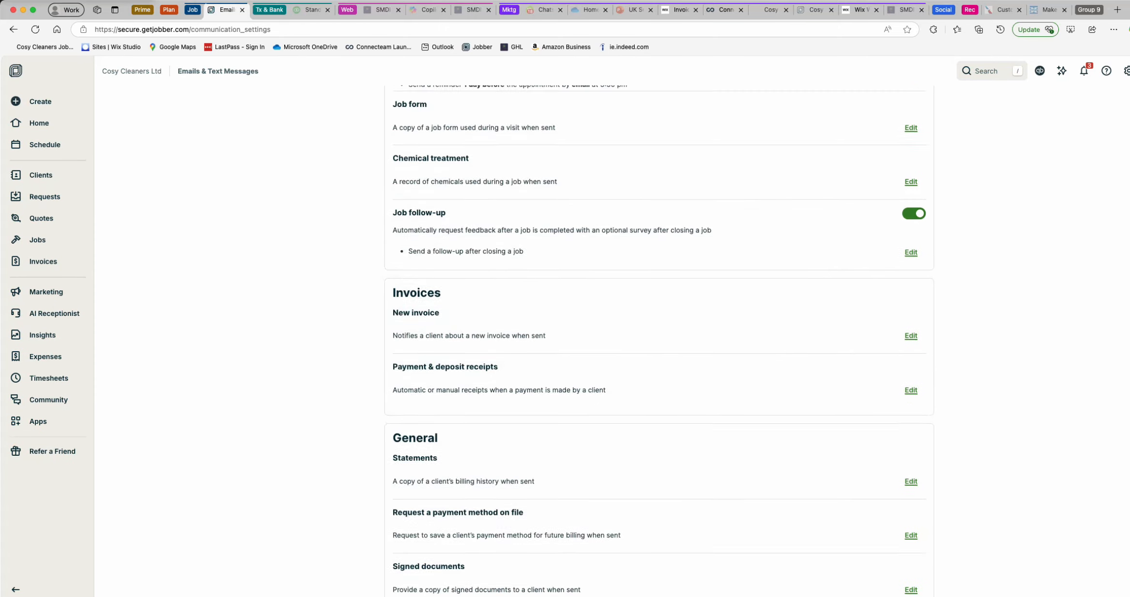